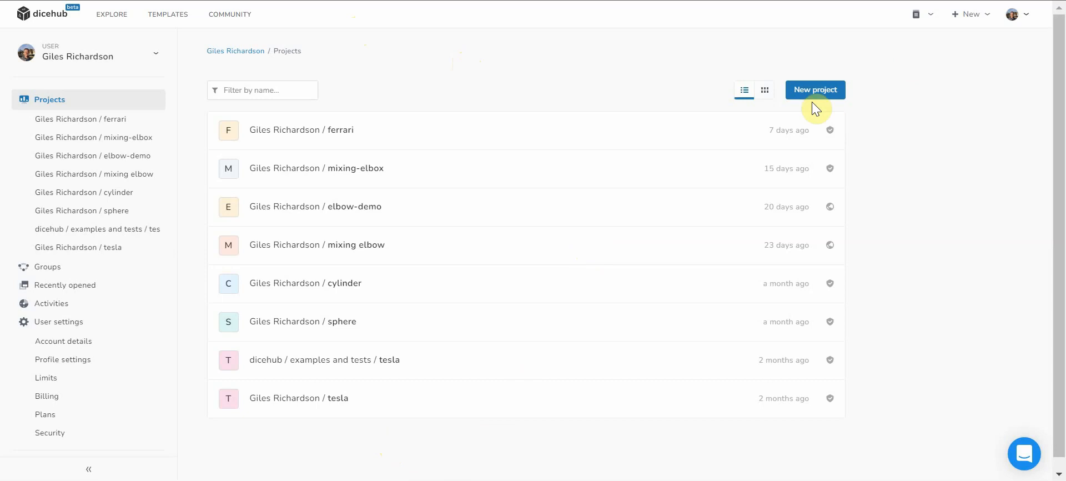
Create a new project named blackhawk with its visibility set to Internal
left_click(812, 93)
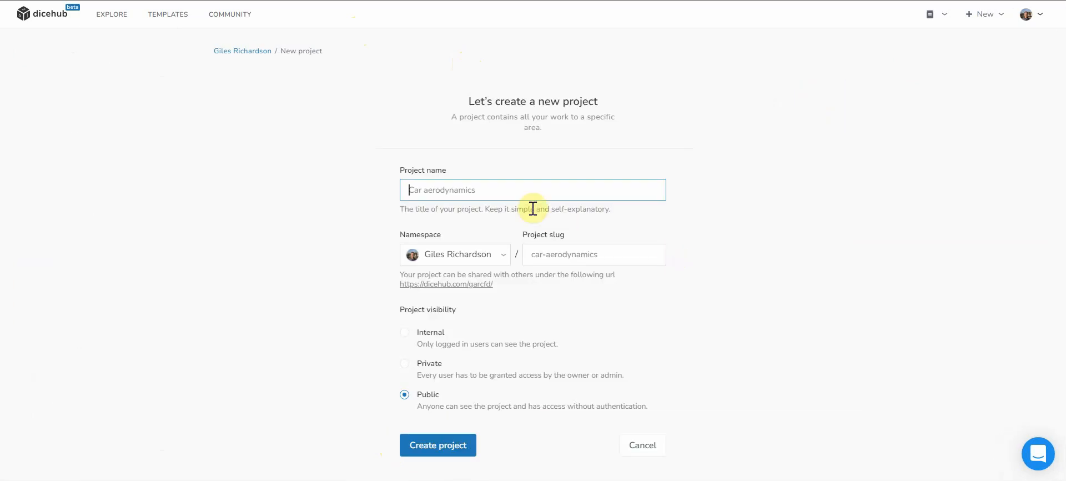
type("bl")
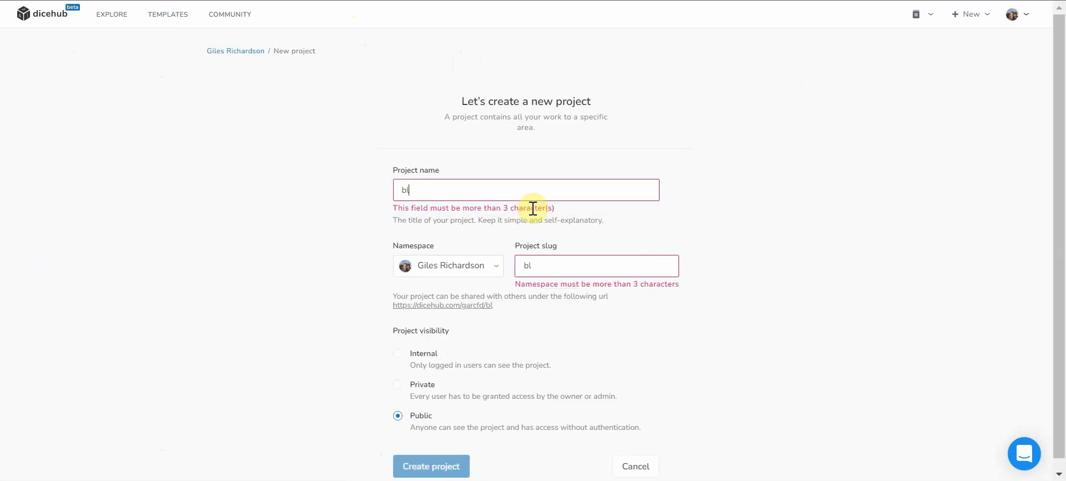
type("ackhawk")
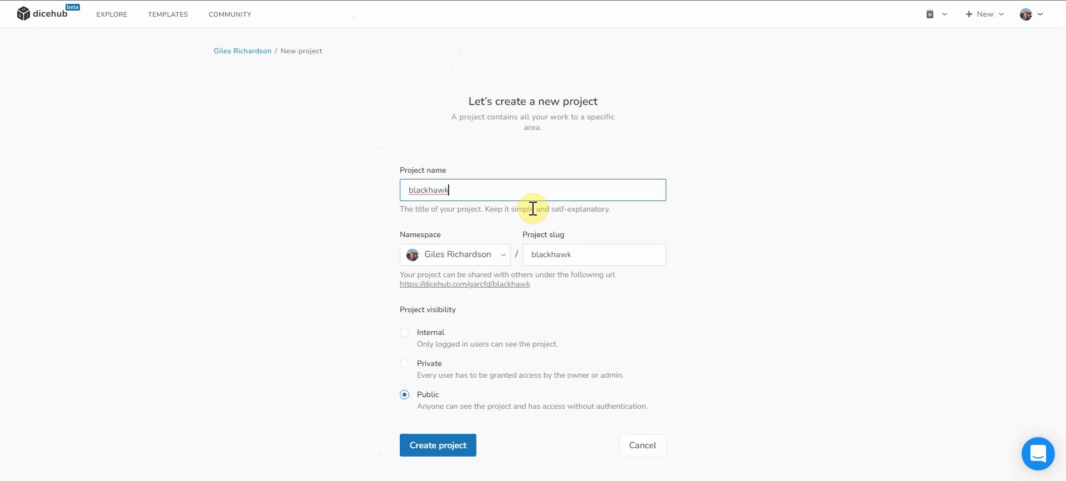
left_click(405, 333)
left_click(448, 440)
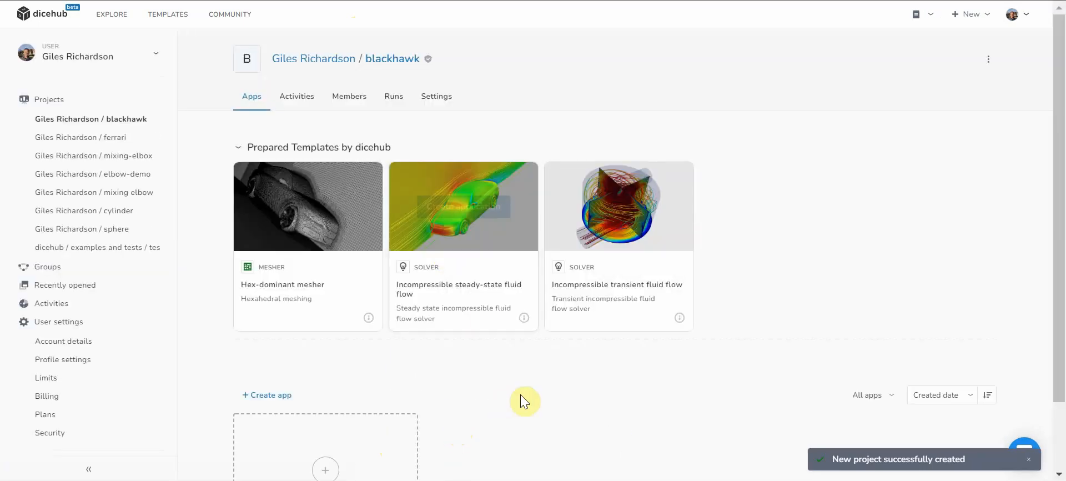
Create a Hex-dominant mesher application in the project and upload the blackhawk STL file as its geometry
scroll(804, 221, "down", 2)
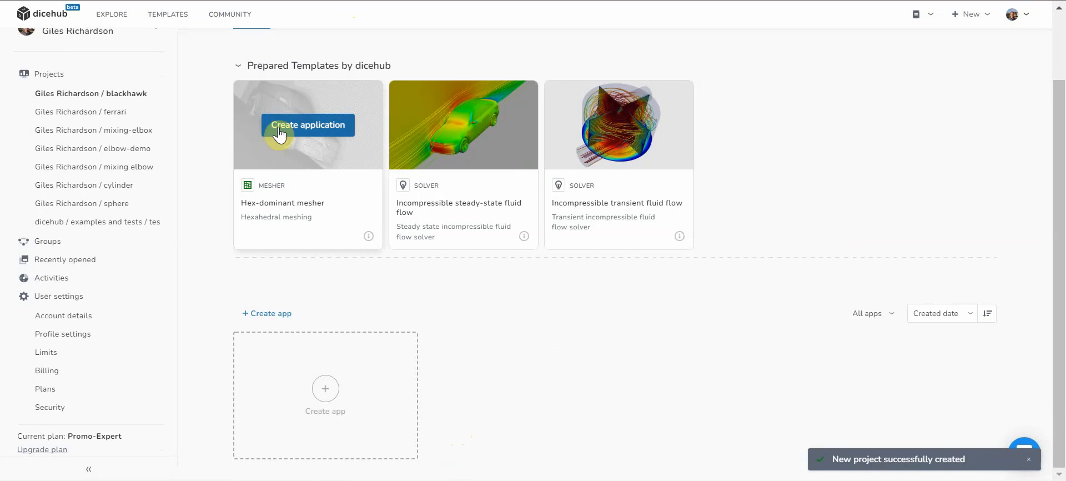
left_click(281, 124)
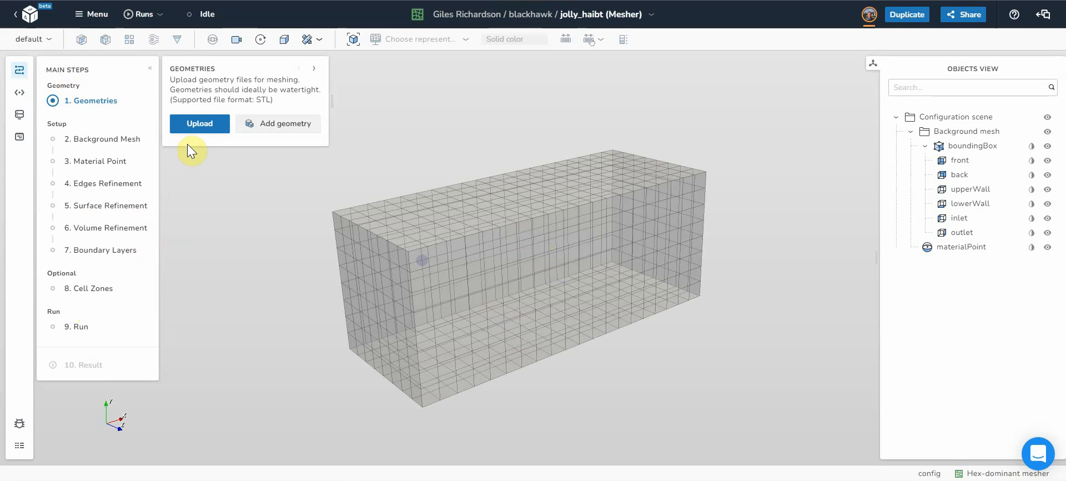
left_click(188, 124)
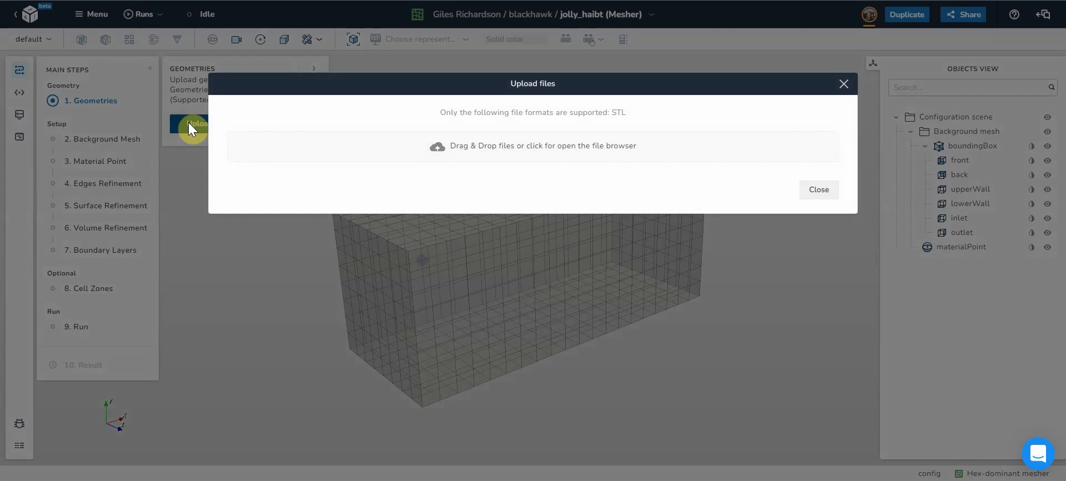
left_click(515, 147)
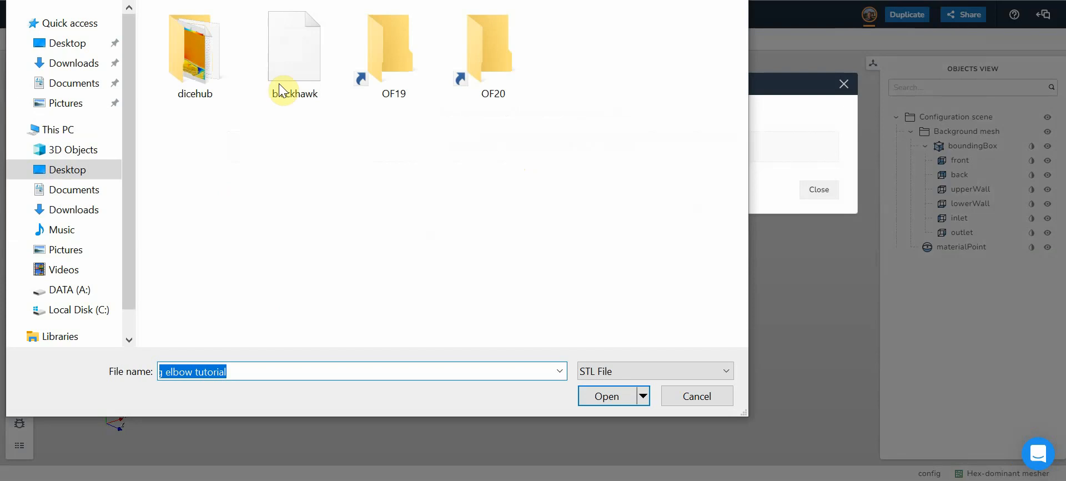
double_click(290, 56)
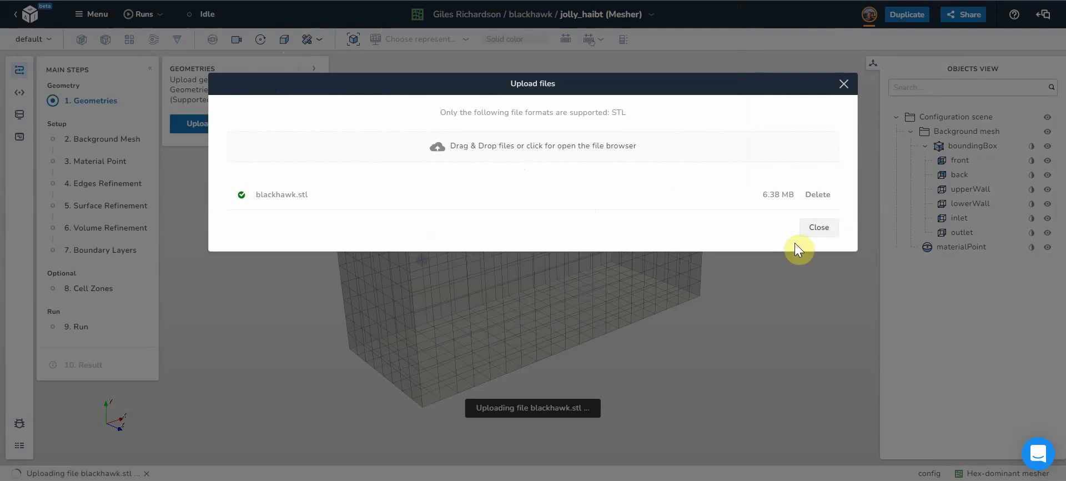
left_click(815, 228)
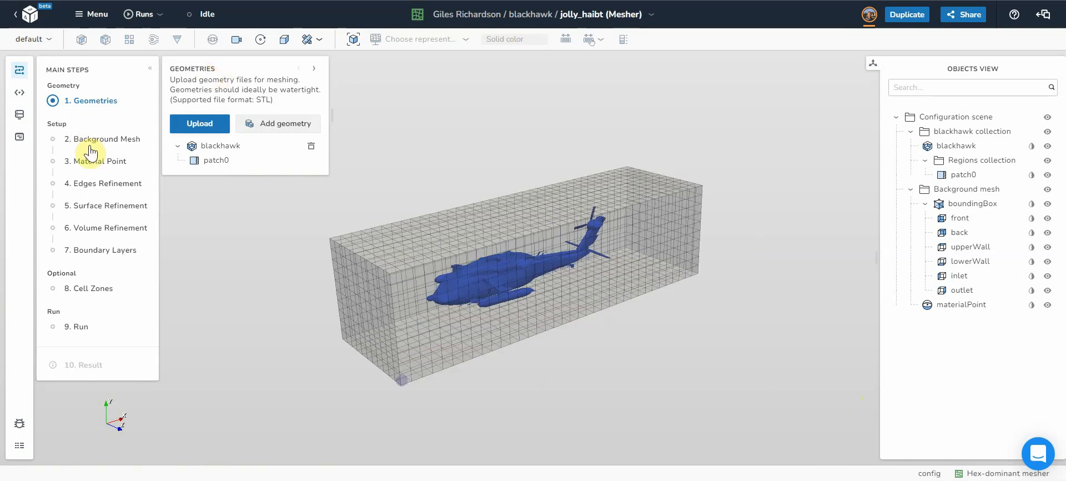
Set the background mesh bounding box to a minimum X of -40 m and a maximum X of 40 m
left_click(96, 138)
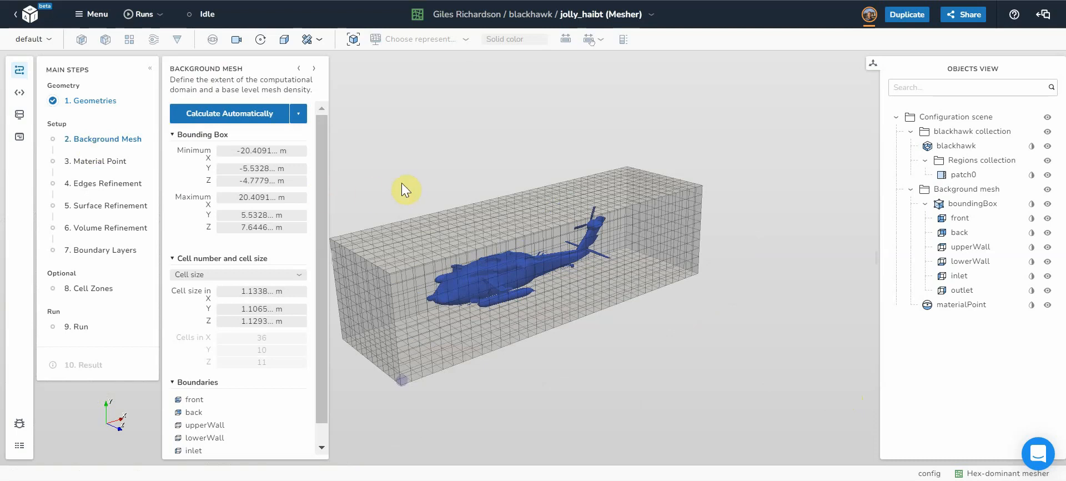
left_click(253, 150)
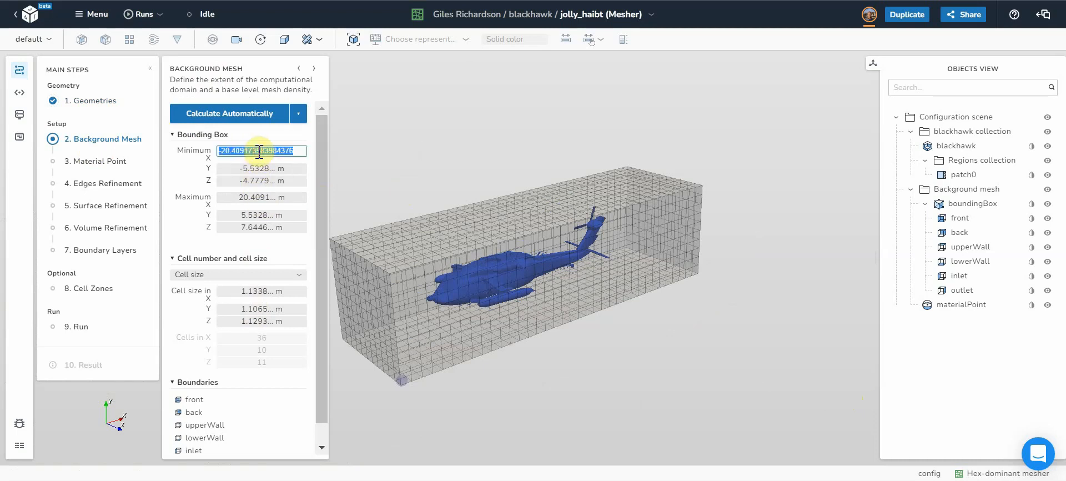
type("-40")
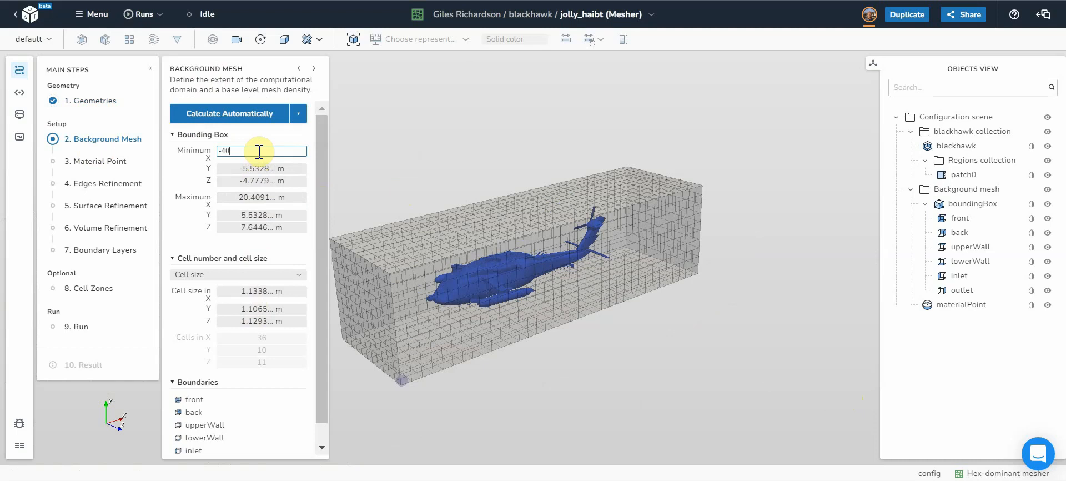
left_click(245, 195)
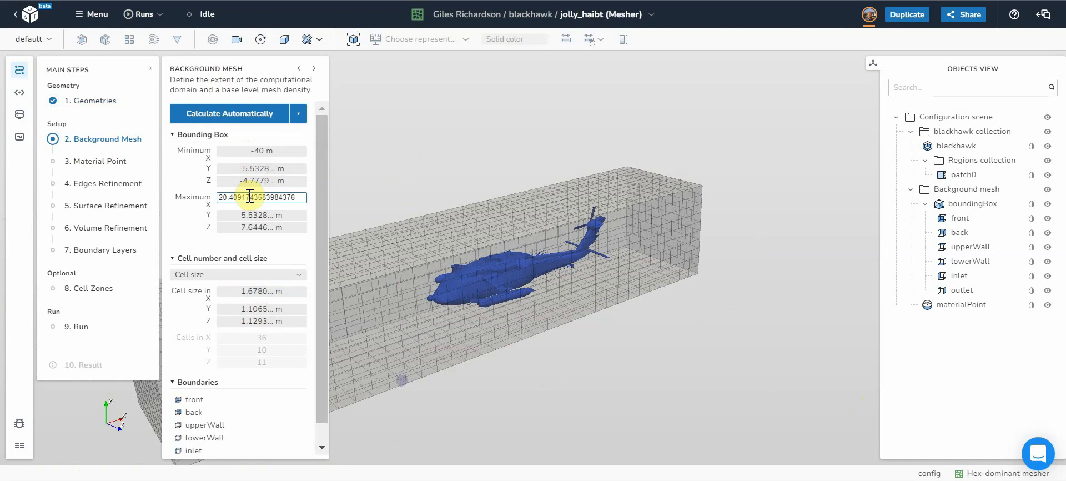
double_click(250, 195)
type("40")
key("Return")
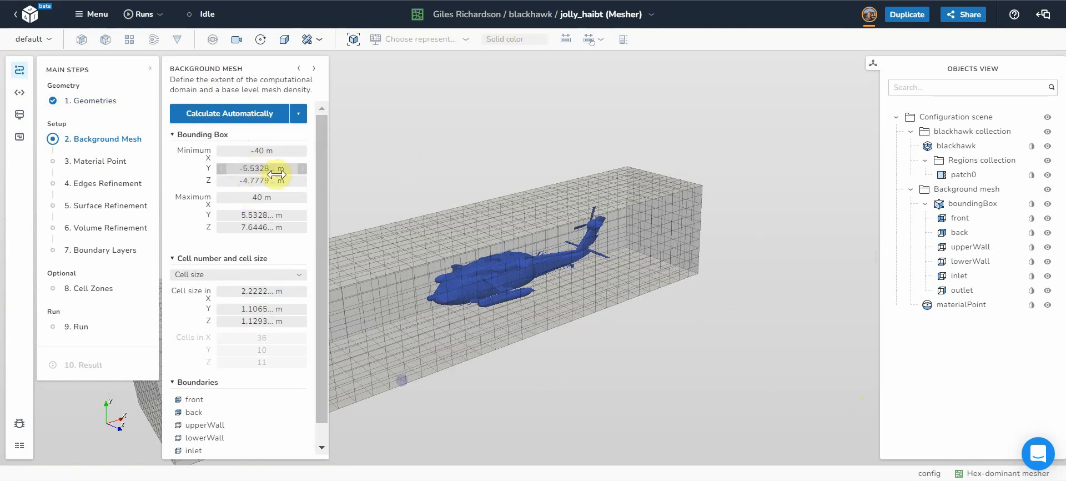
Set the bounding box's Y extent to a minimum of -20 m and a maximum of 20 m
left_click(261, 168)
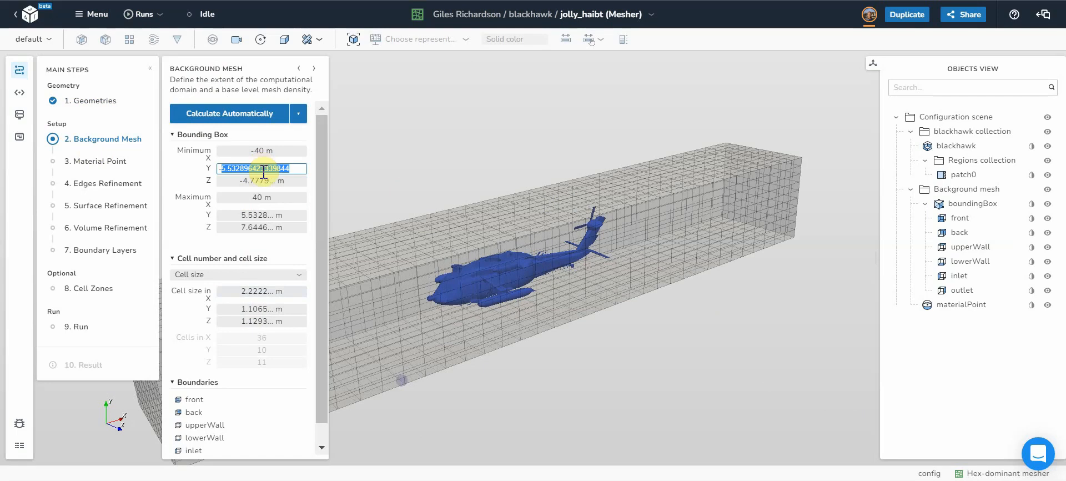
type("-20")
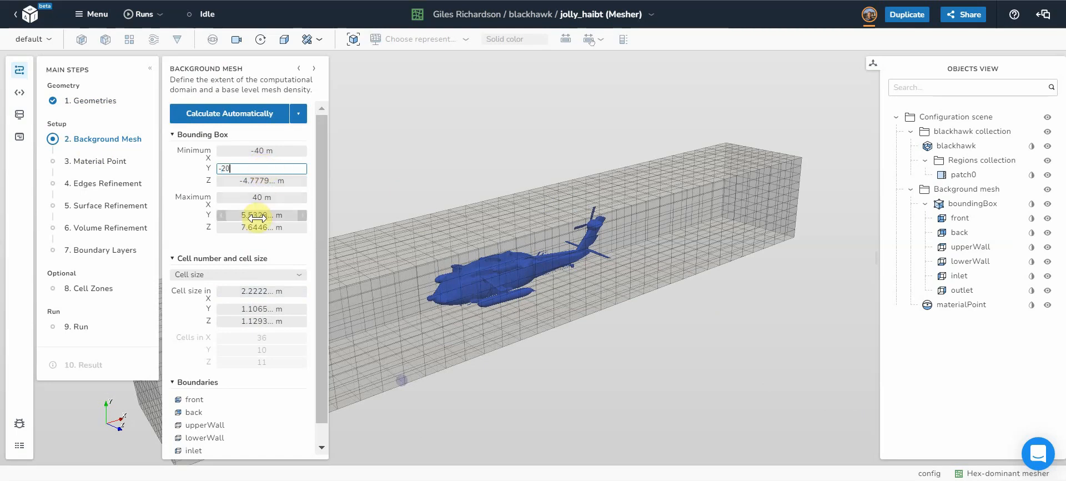
key("Return")
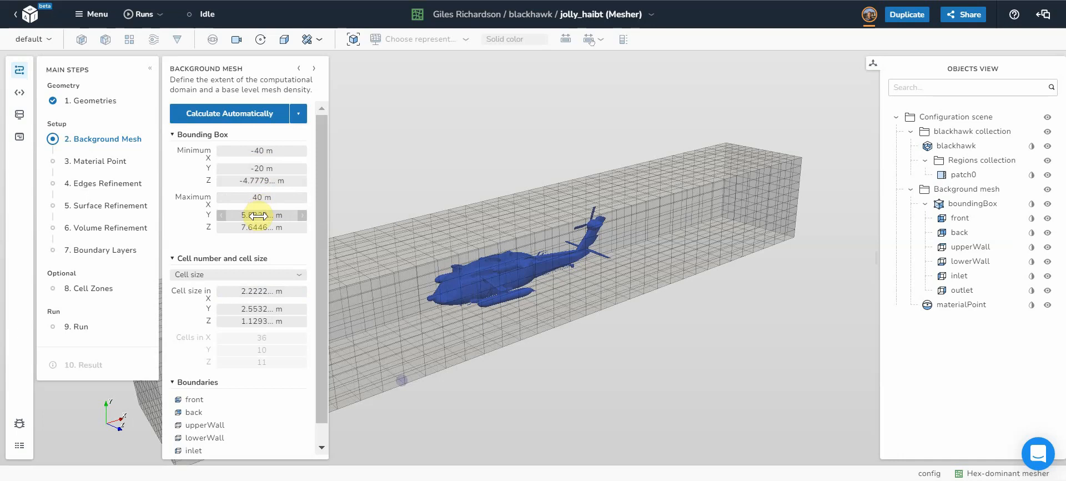
left_click(258, 216)
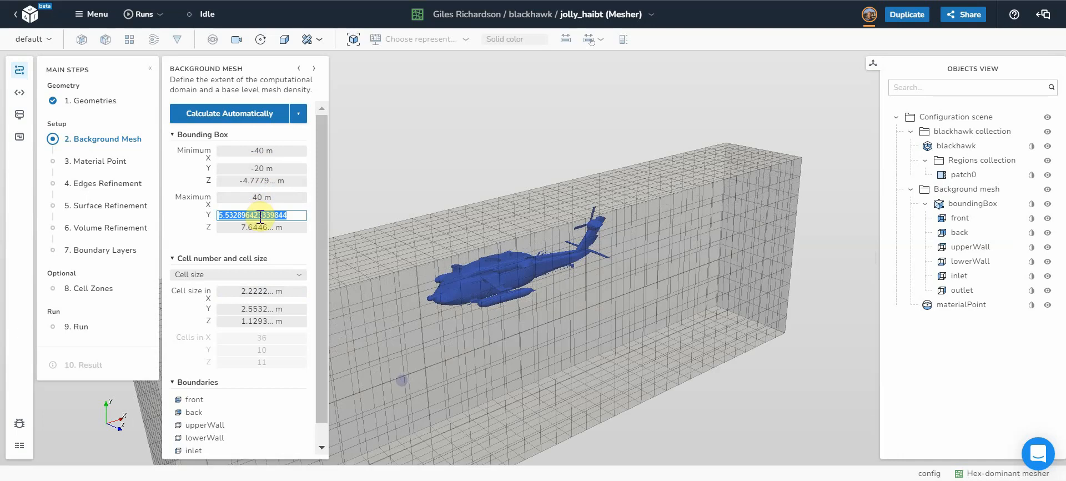
type("20")
key("Return")
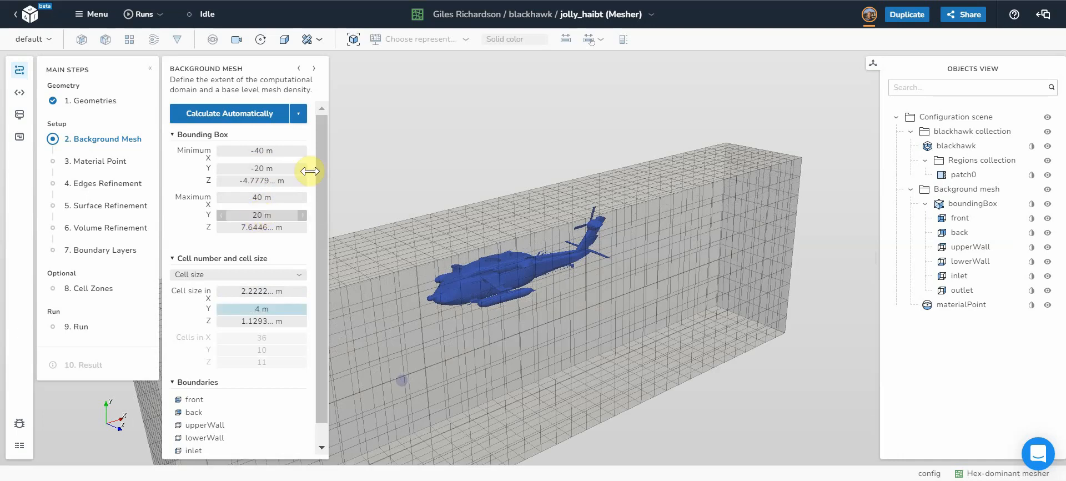
Set the bounding box's Z extent to a minimum of -20 m and a maximum of 20 m
left_click(259, 181)
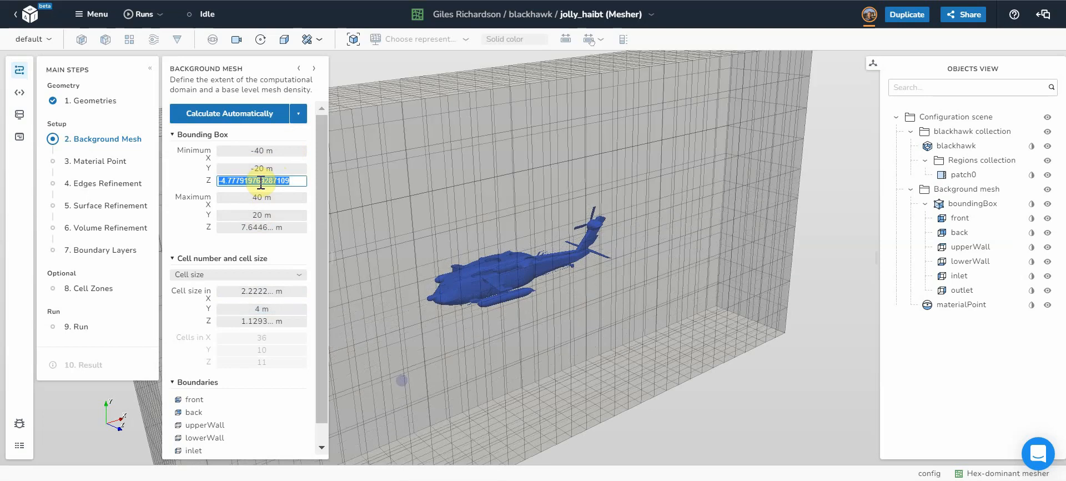
type("-20")
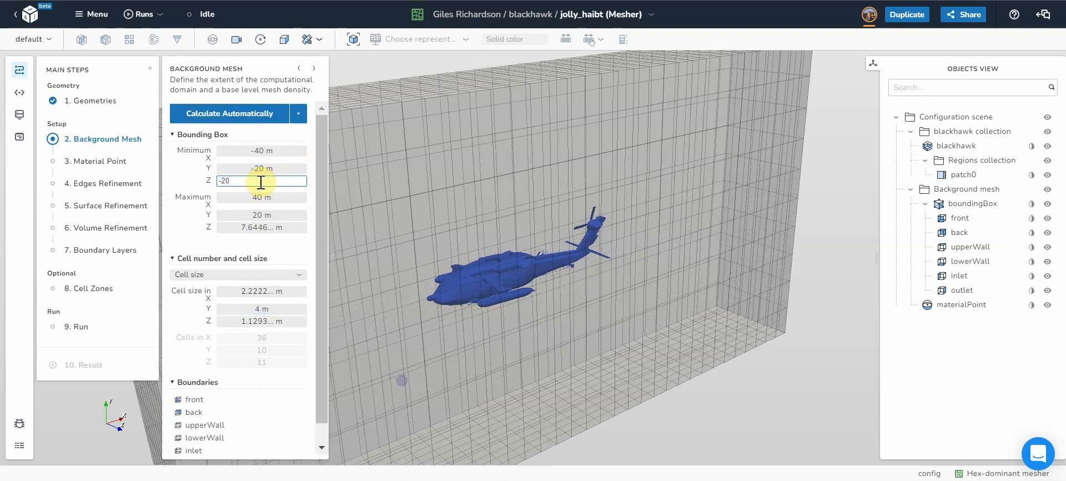
key("Return")
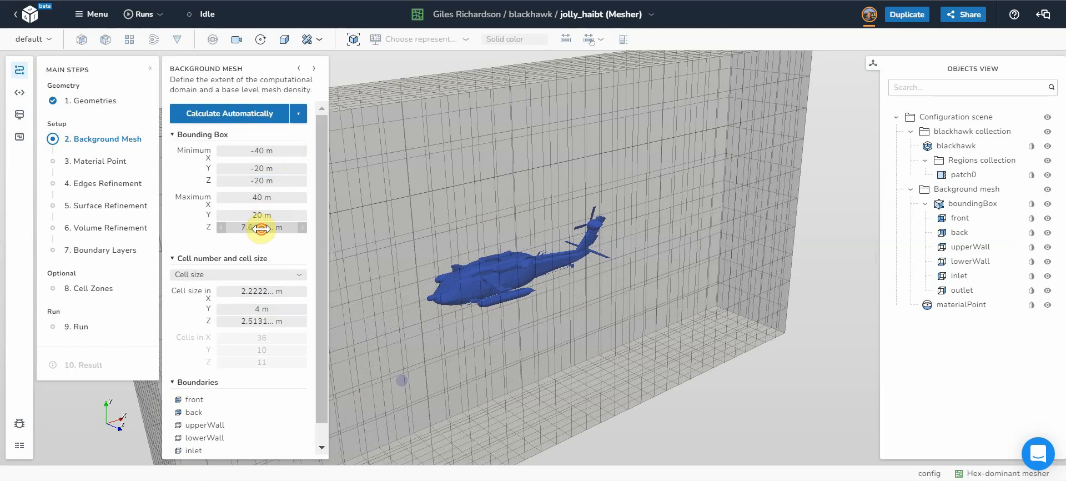
left_click(263, 223)
type("20")
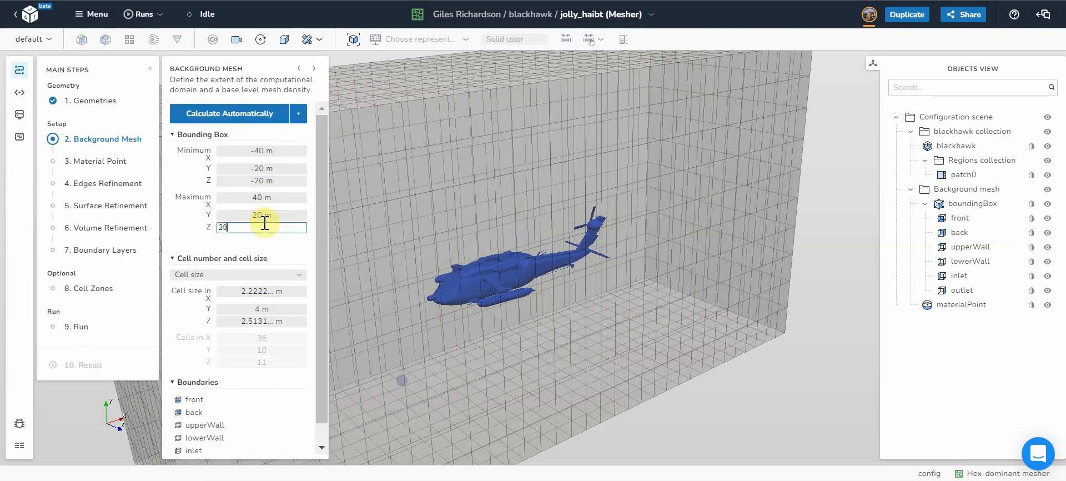
key("Return")
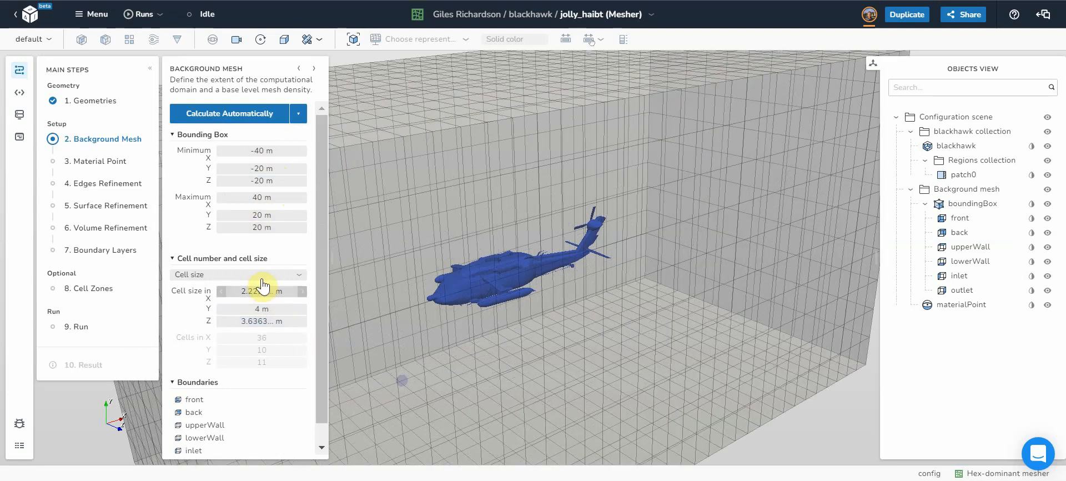
Define the background mesh density by Number of cells and set 80 cells in X
left_click(263, 275)
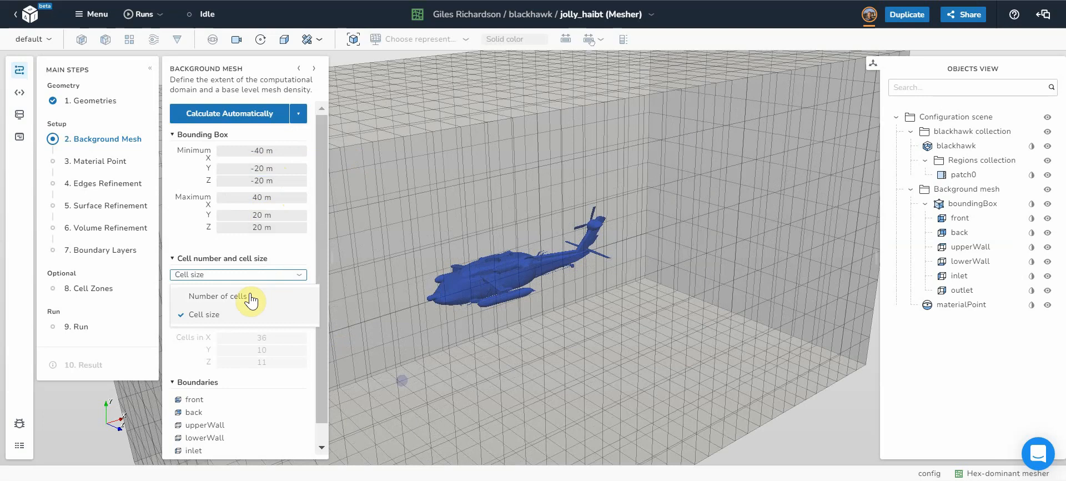
left_click(249, 297)
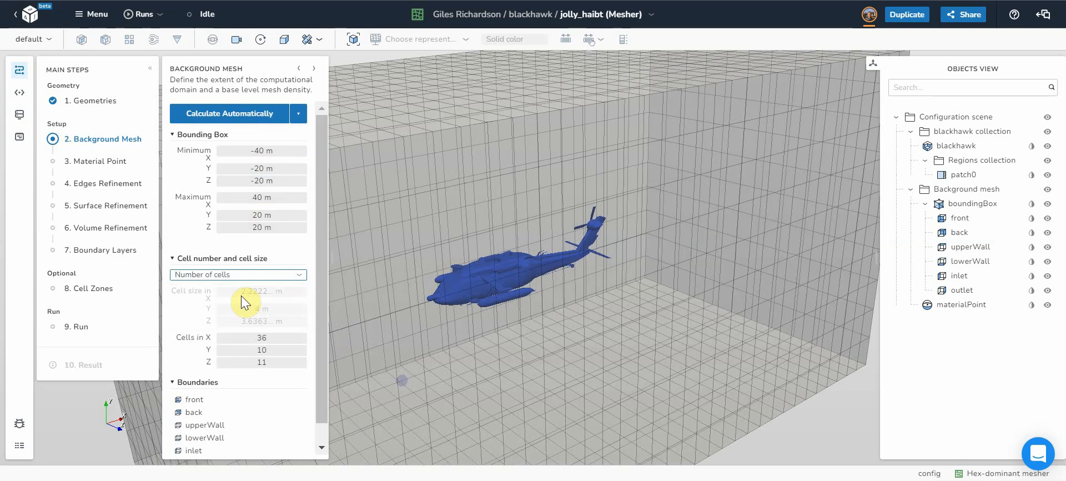
mouse_move(289, 402)
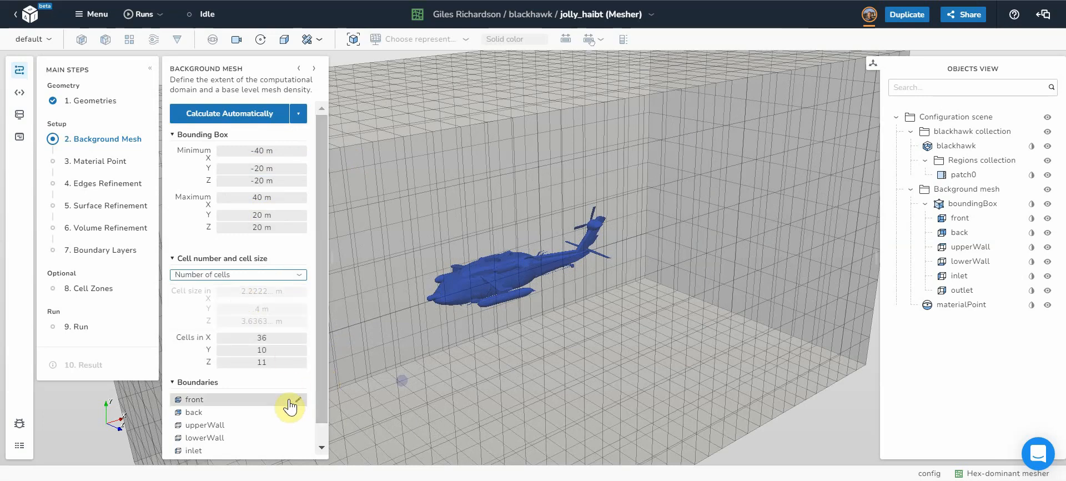
left_click(270, 338)
type("80")
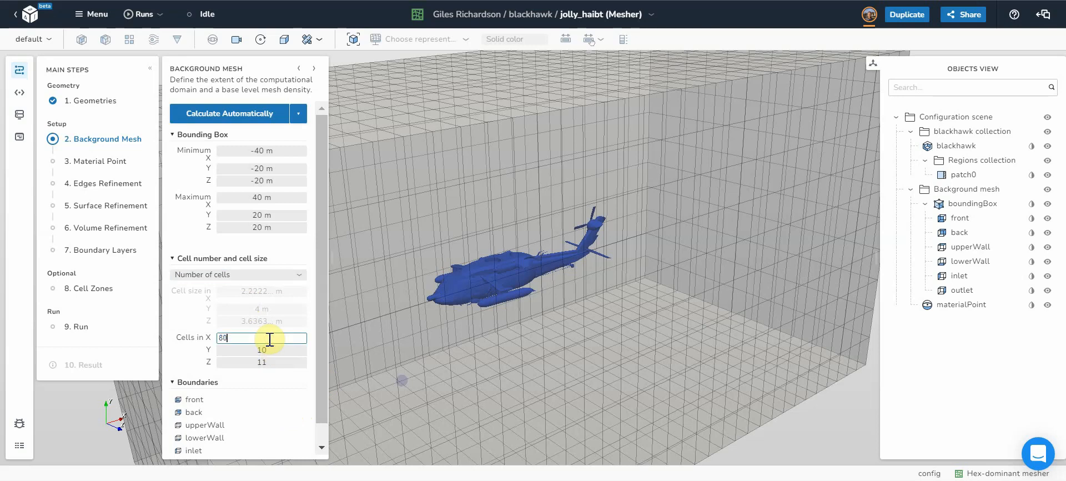
key("Return")
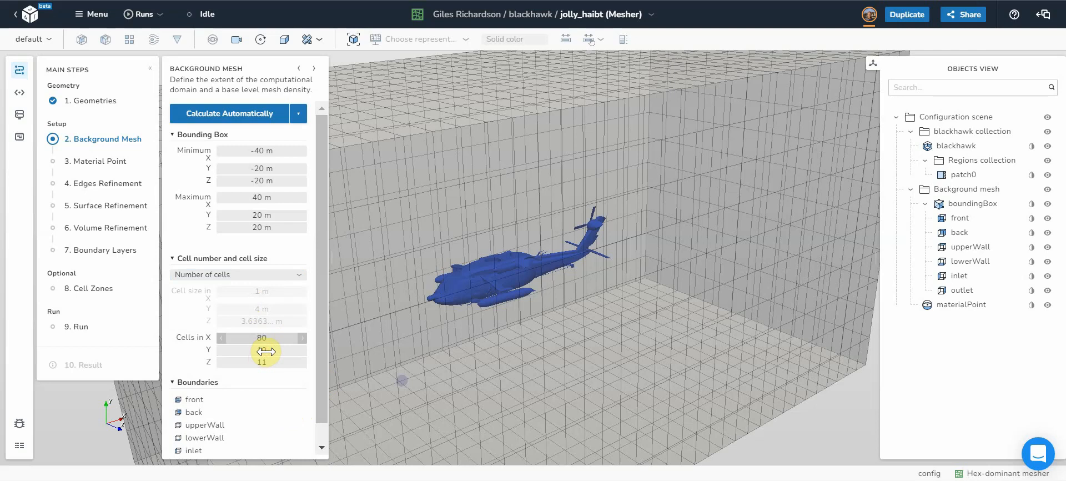
Set the background mesh to 40 cells in Y and 40 cells in Z
left_click(267, 351)
type("40")
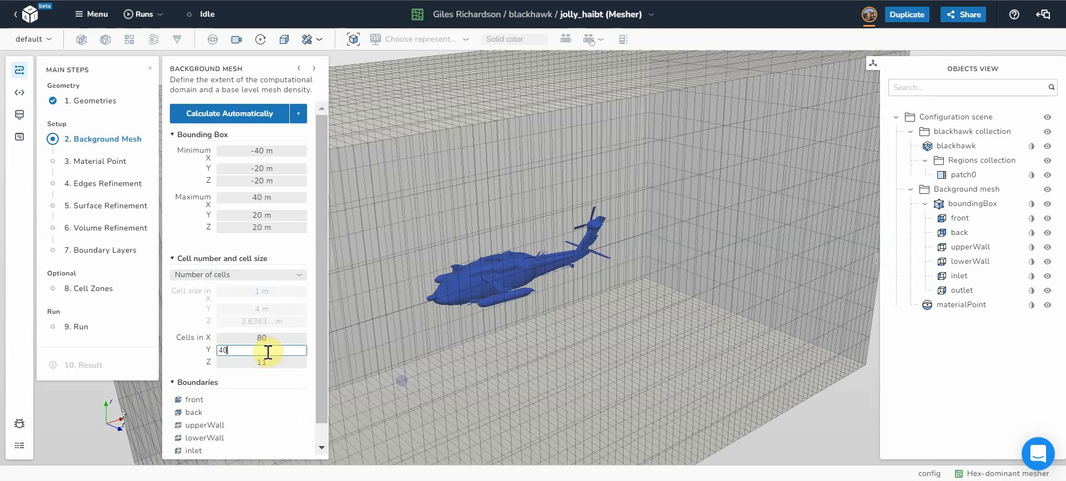
key("Return")
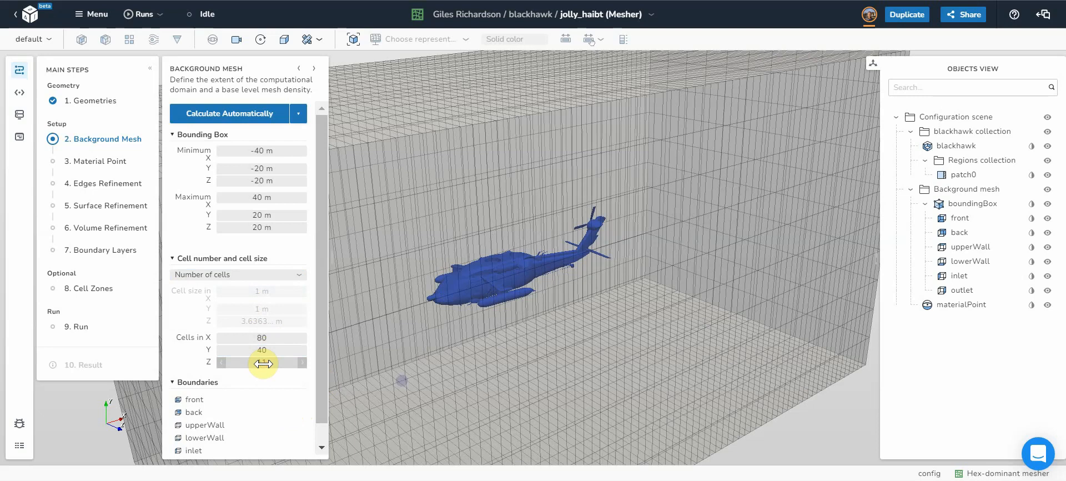
left_click(263, 363)
type("40")
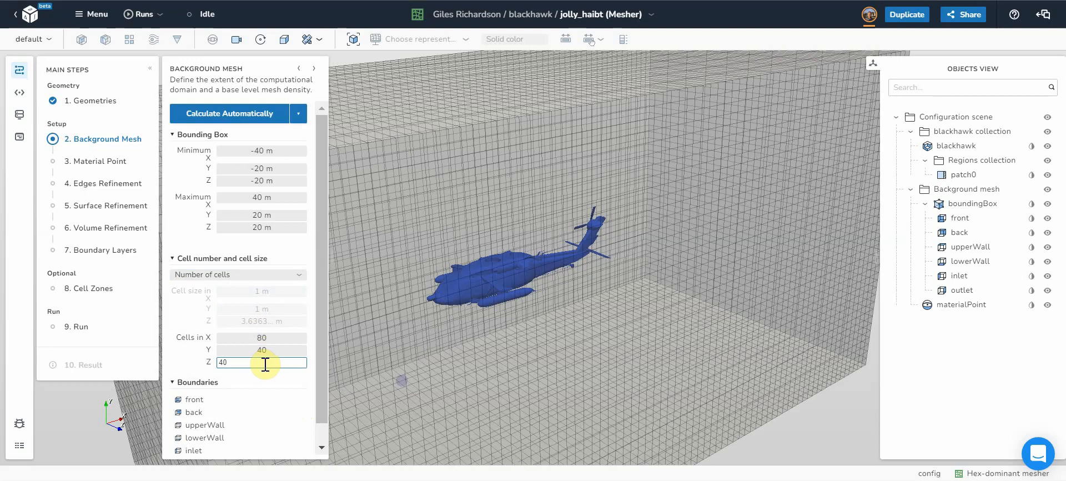
key("Return")
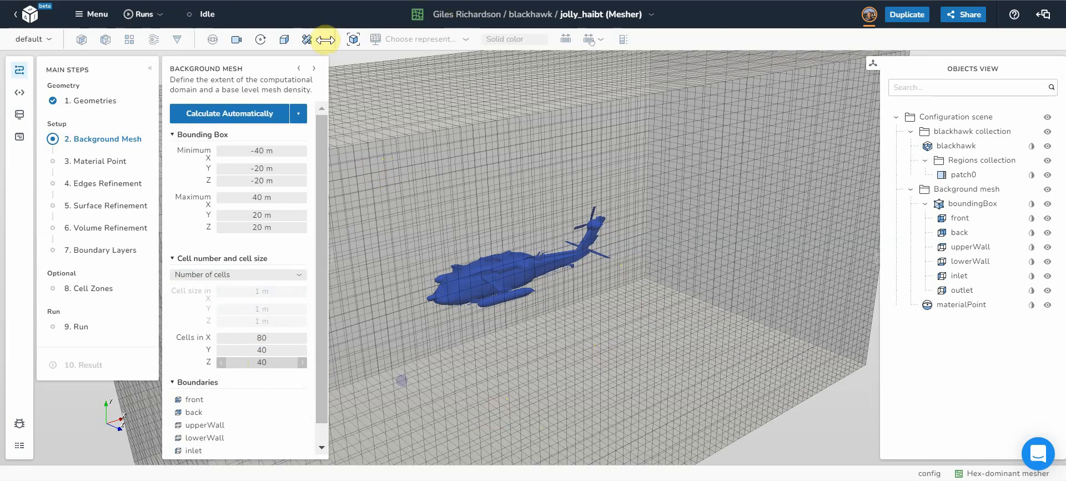
left_click(352, 40)
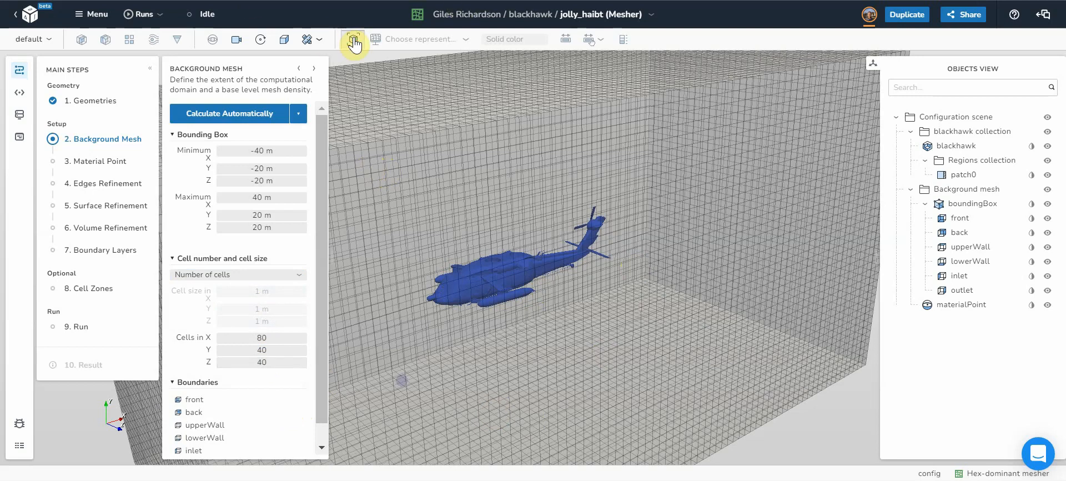
Align the camera to the -Z standard viewpoint and switch the view to parallel projection
left_click(236, 42)
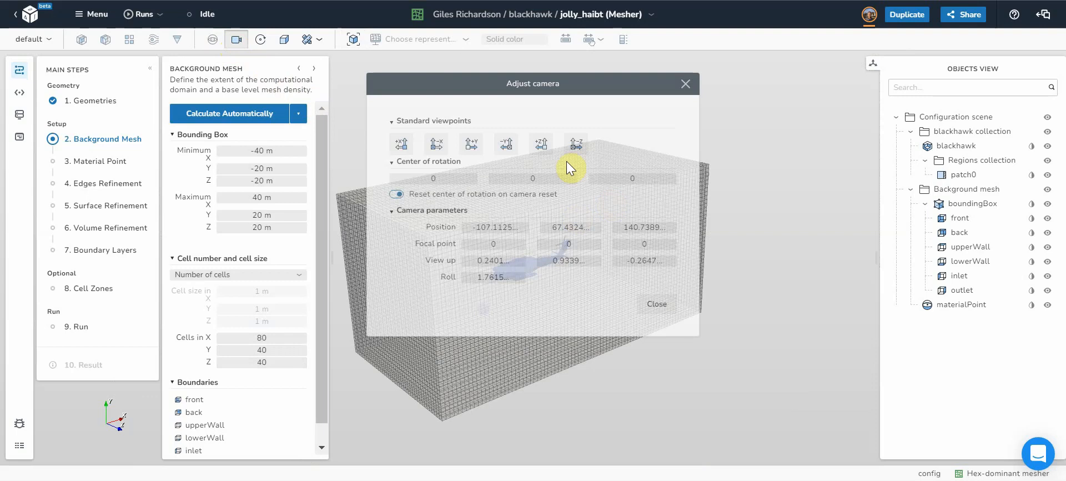
left_click(572, 144)
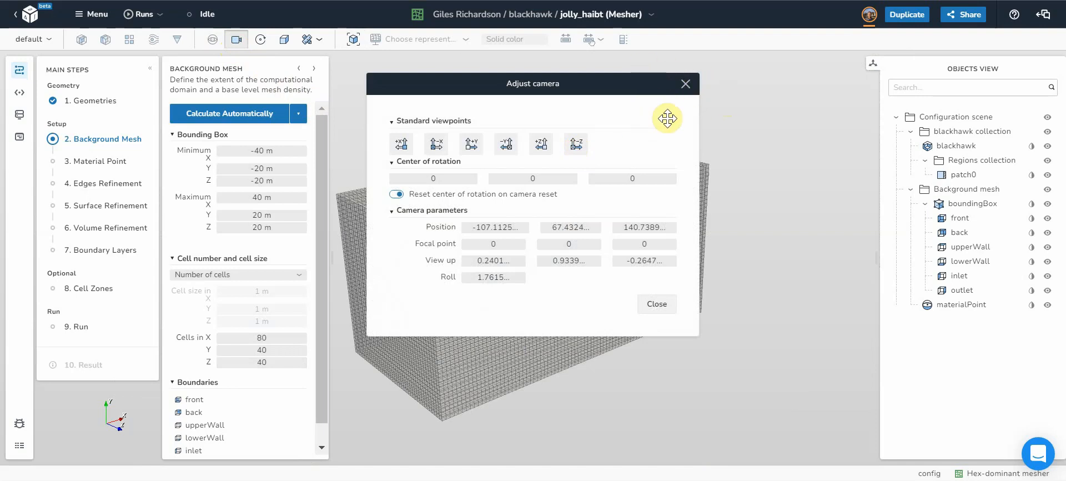
left_click(576, 143)
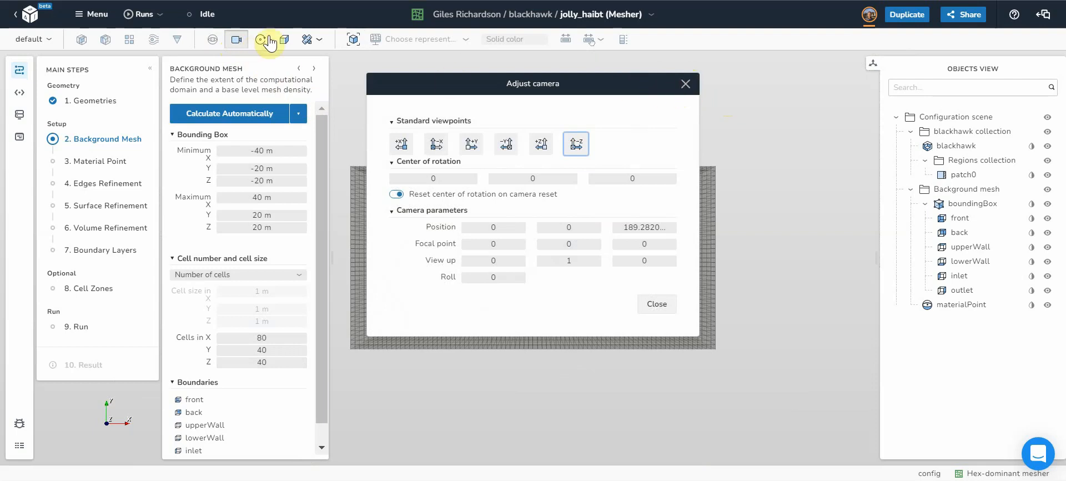
left_click(285, 41)
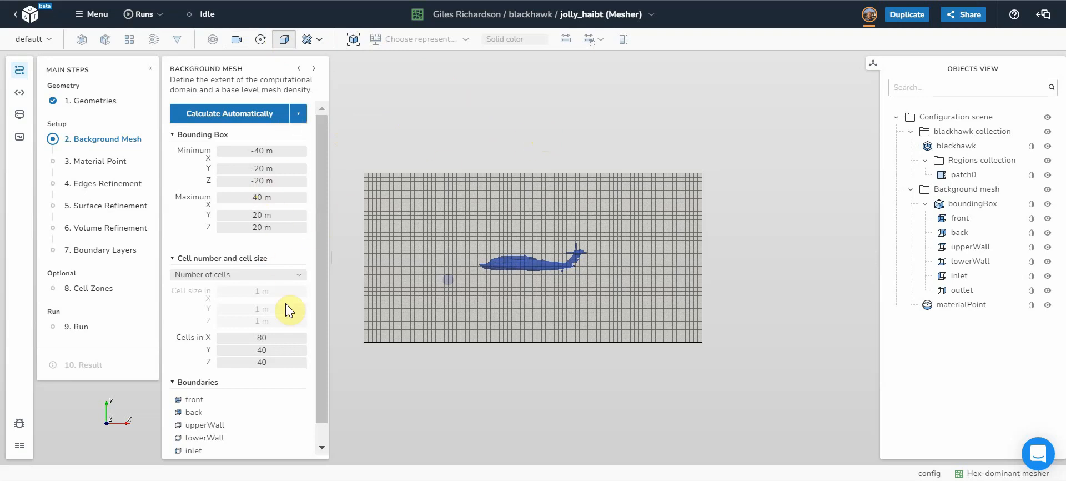
Coarsen the background mesh to 40 cells in X, 20 in Y and 20 in Z
left_click(268, 340)
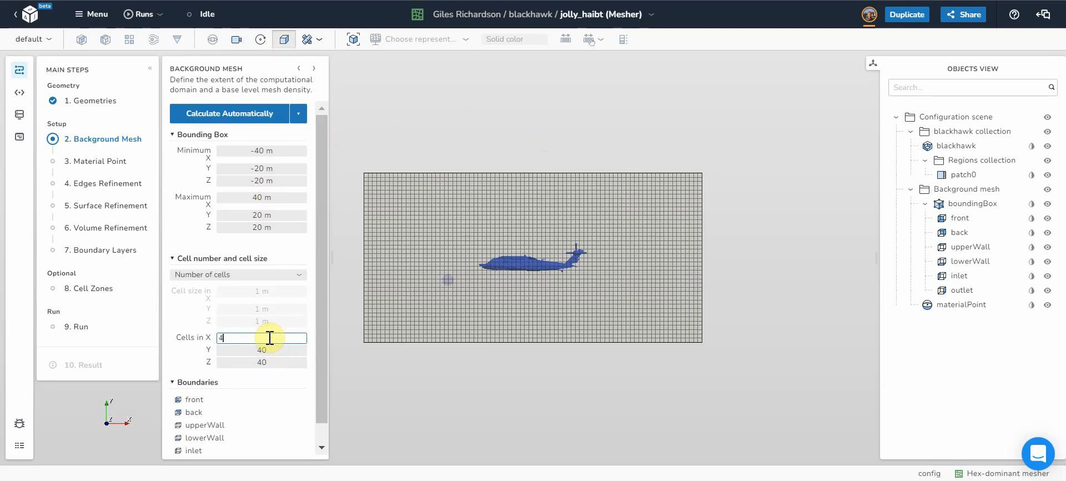
key("Return")
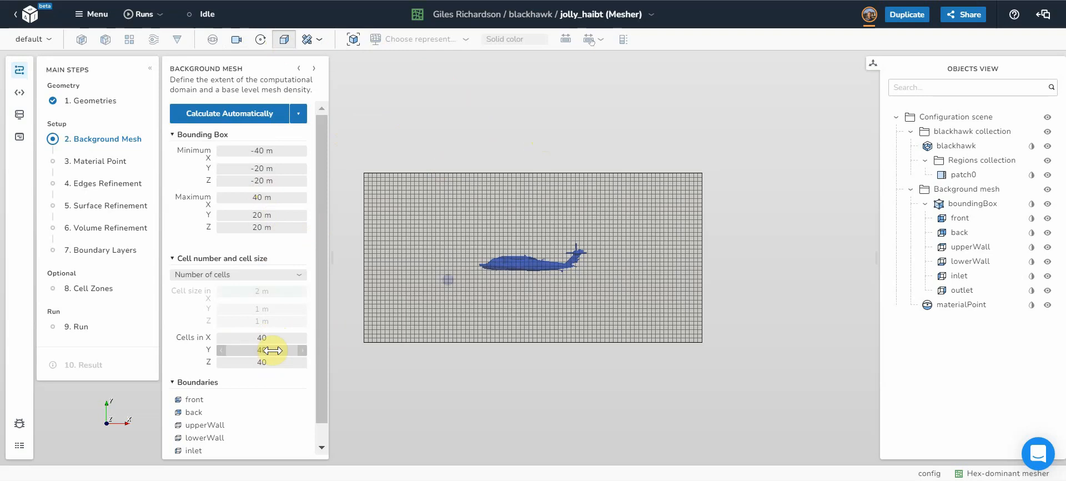
left_click(272, 349)
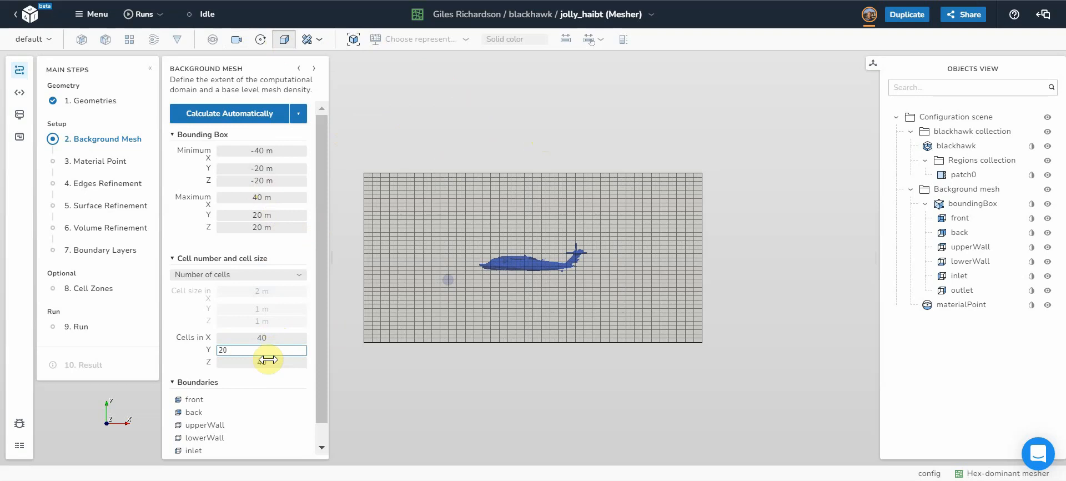
key("Return")
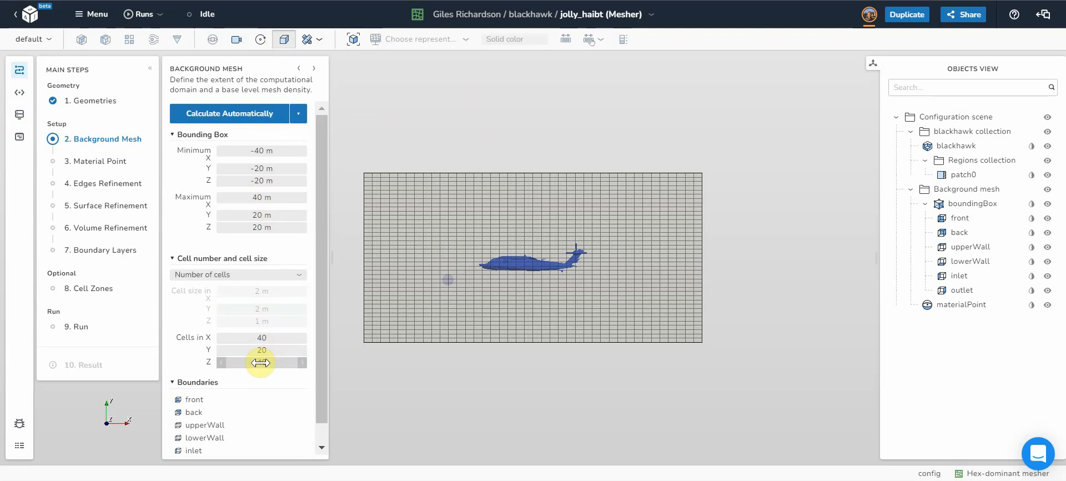
left_click(260, 362)
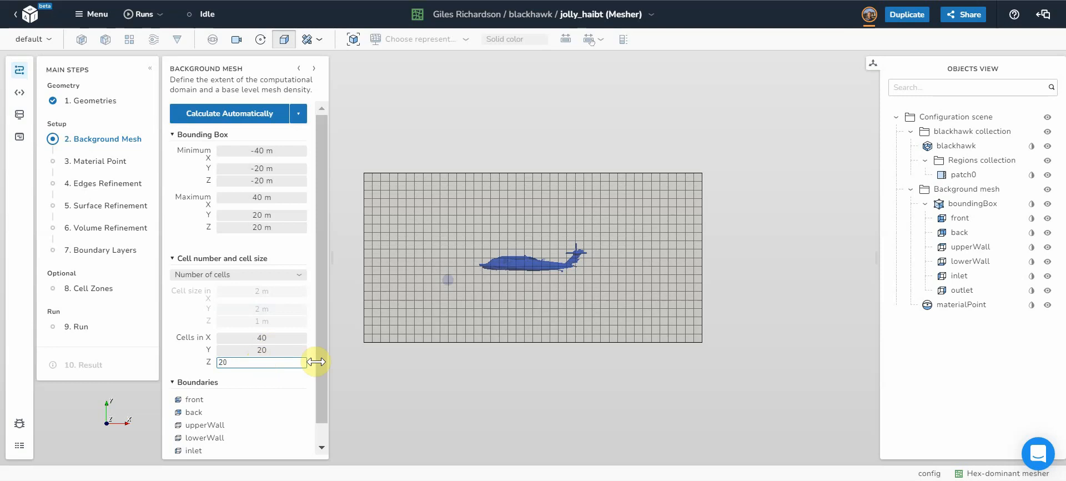
left_click(500, 412)
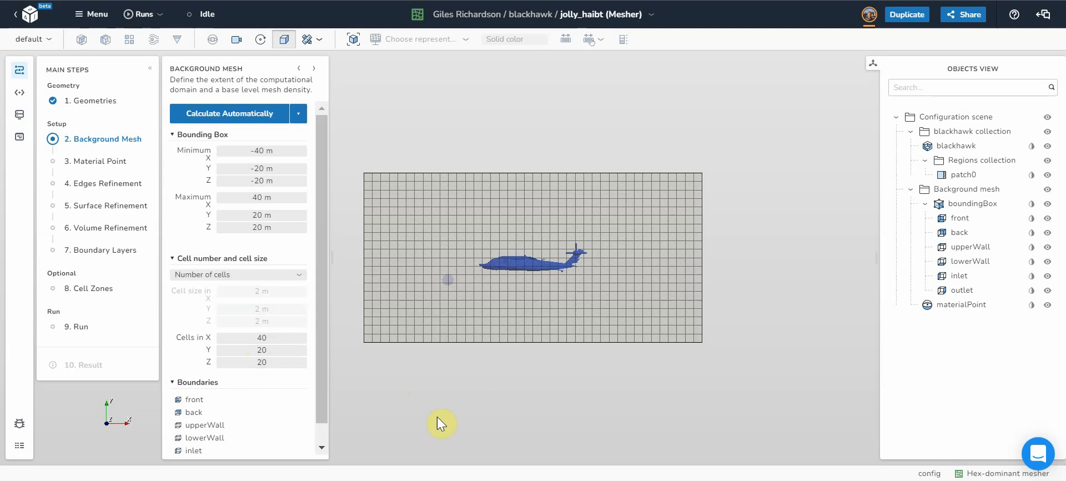
Place the material point at X -20 m, Y 0 m, Z 0 m
left_click(100, 165)
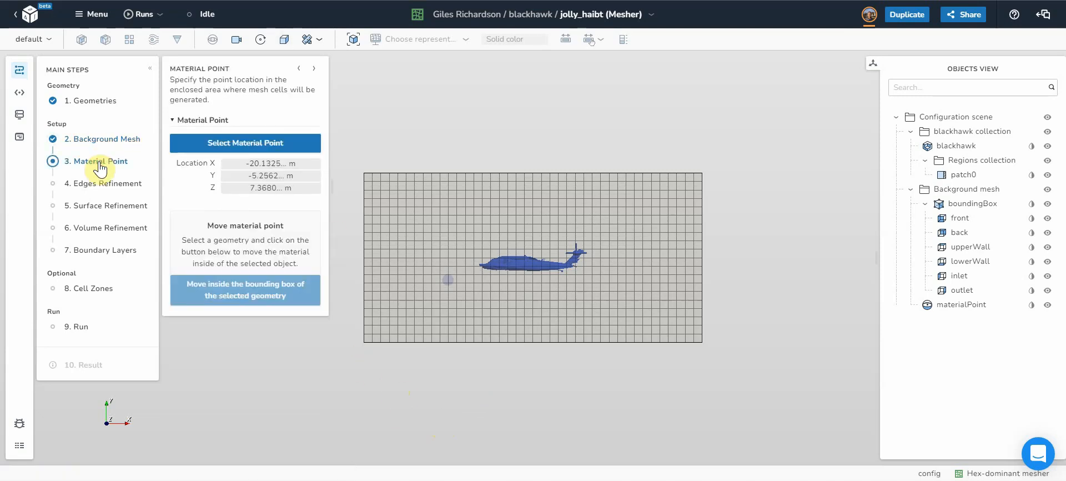
left_click(261, 163)
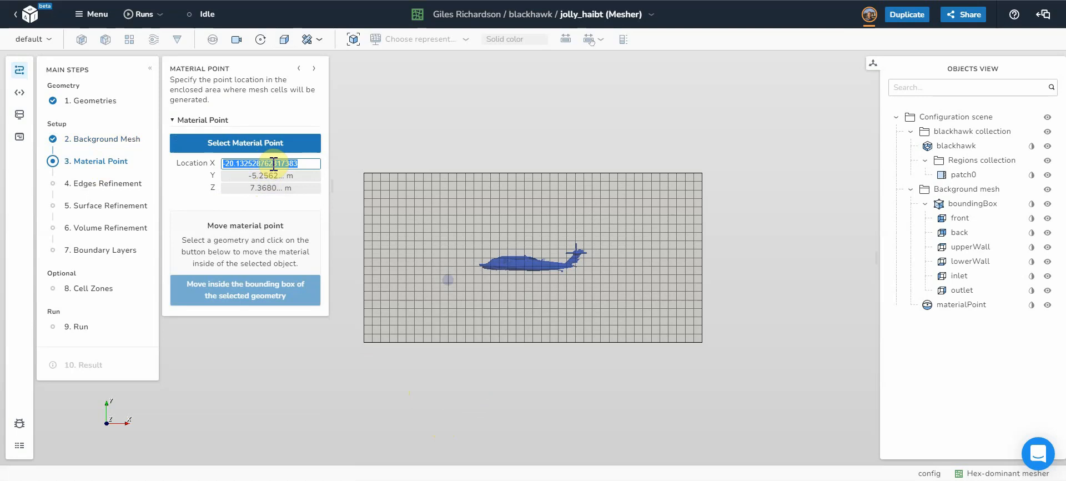
type("-20")
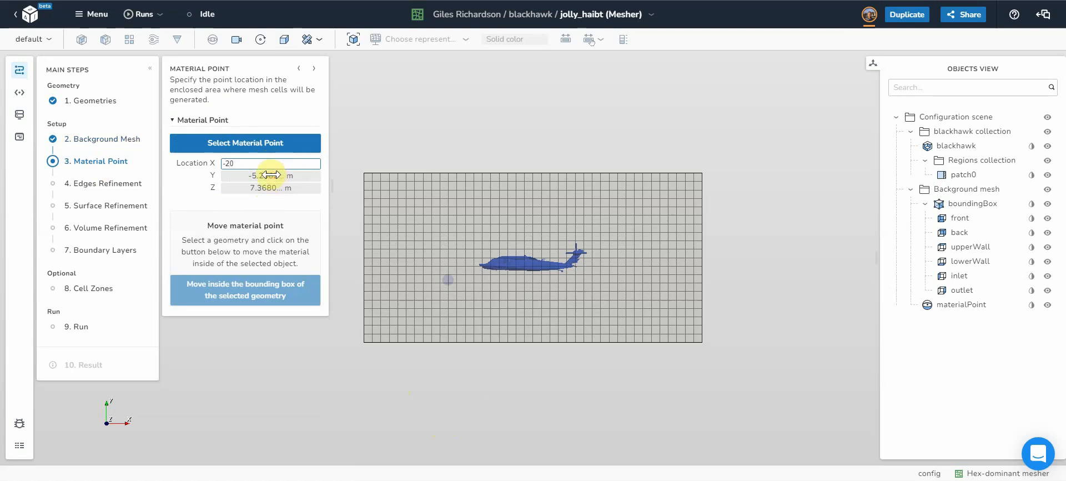
left_click(280, 178)
type("0")
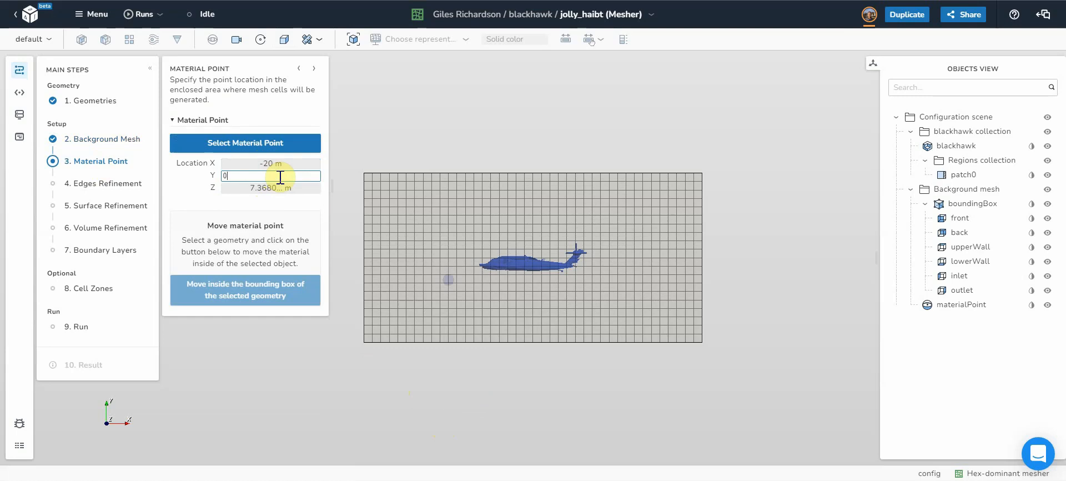
key("Return")
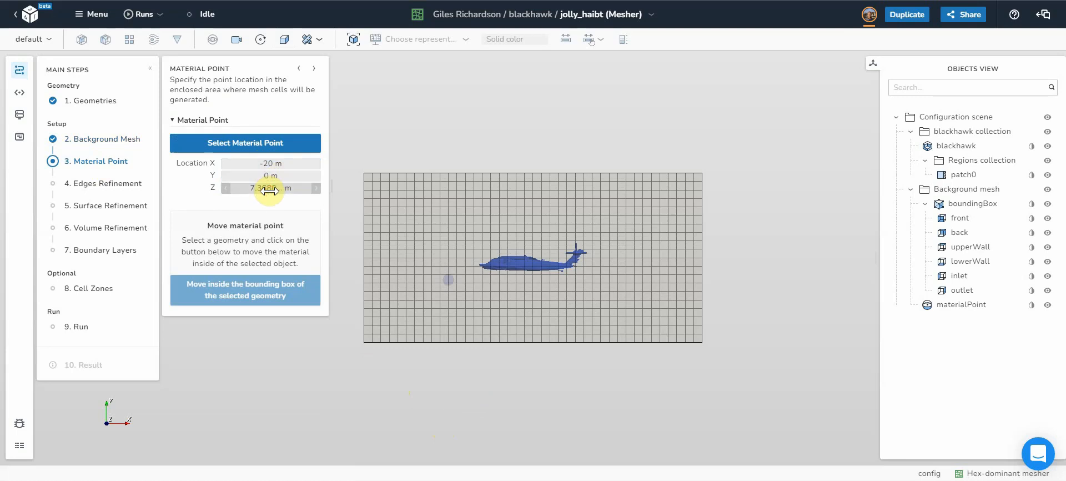
left_click(279, 188)
type("0")
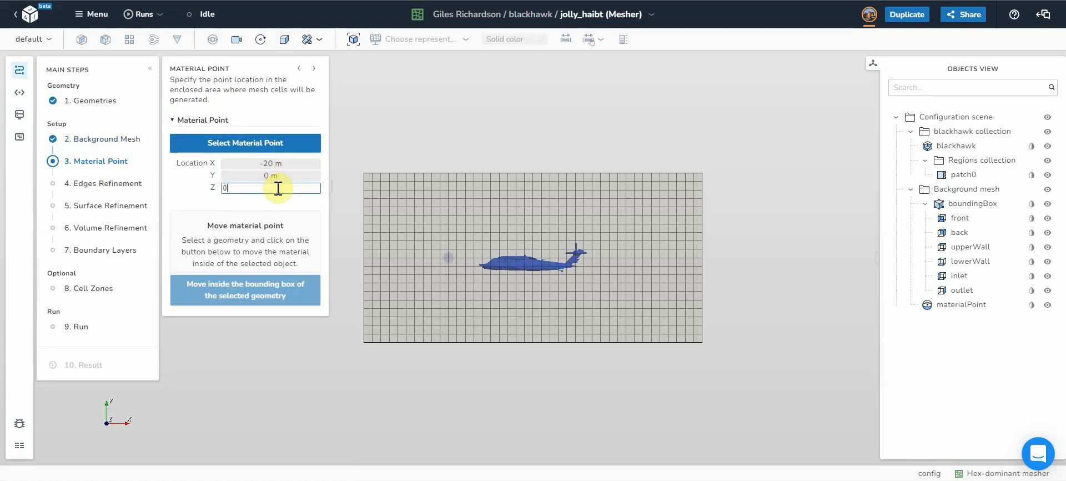
key("Return")
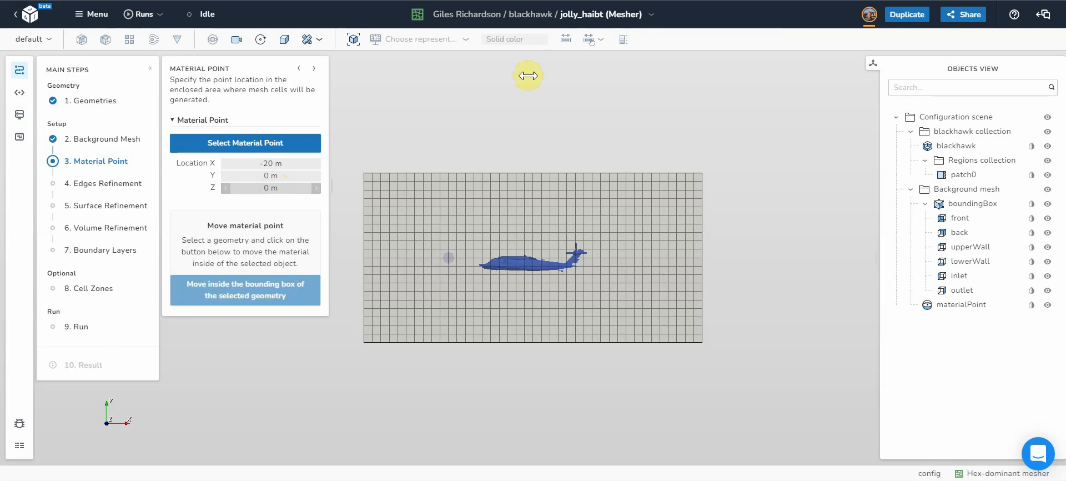
Apply edge refinement to the blackhawk geometry at level 4
left_click(120, 186)
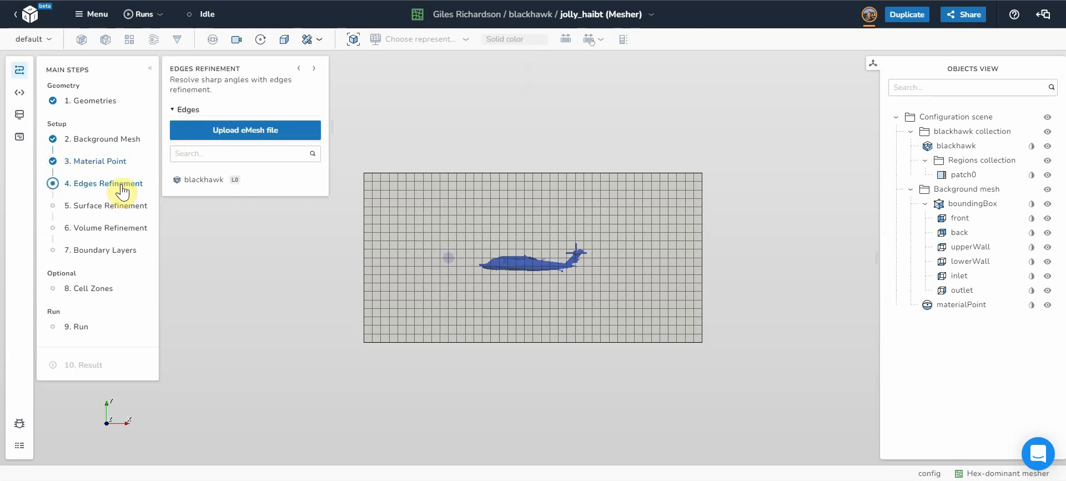
left_click(207, 184)
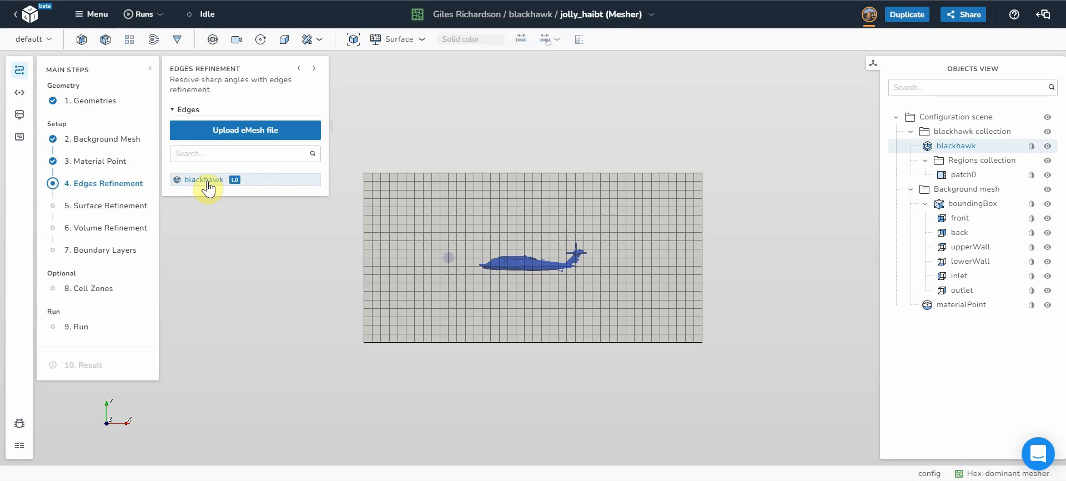
left_click(207, 183)
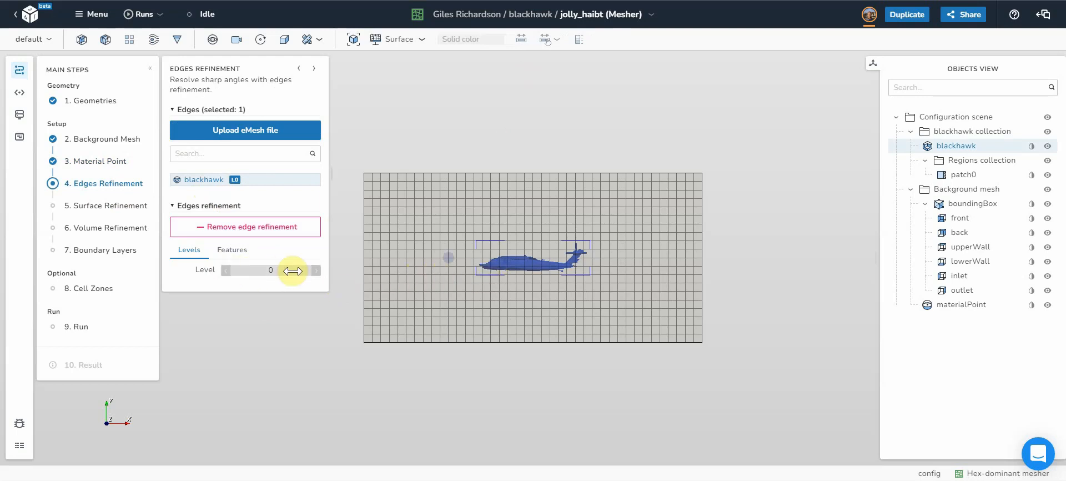
left_click(316, 270)
left_click(316, 271)
left_click(316, 270)
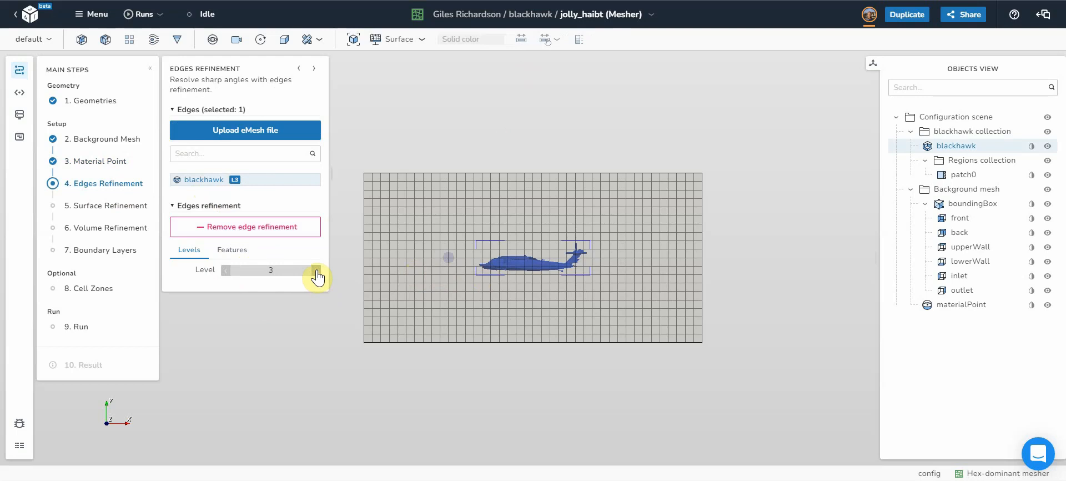
left_click(316, 270)
Set the blackhawk surface refinement to a minimum level of 4 and a maximum level of 5
left_click(121, 210)
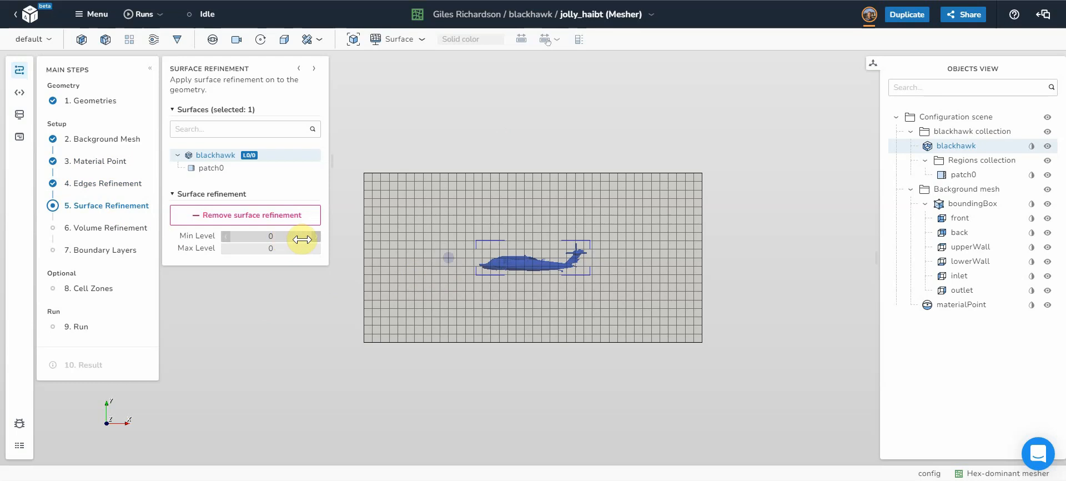
left_click(315, 238)
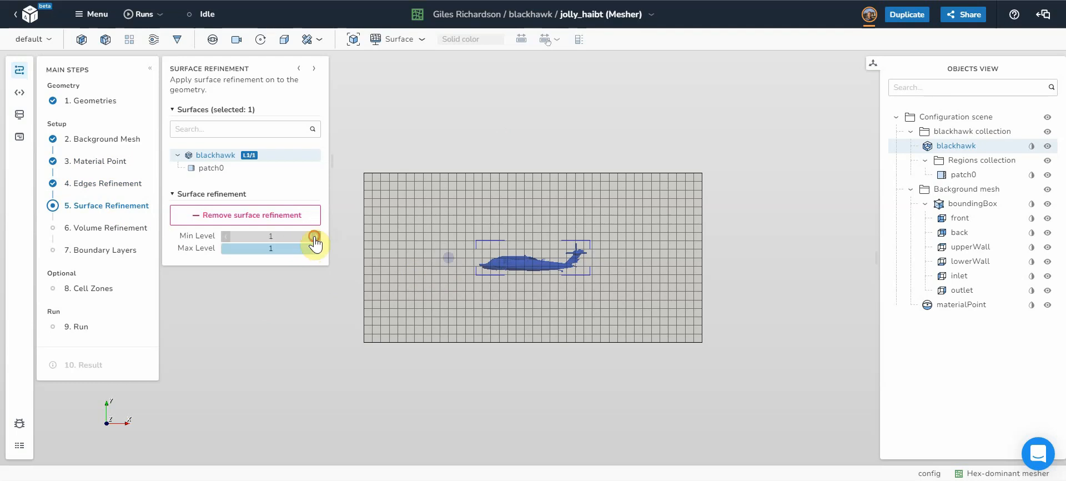
left_click(315, 238)
left_click(315, 238)
left_click(316, 249)
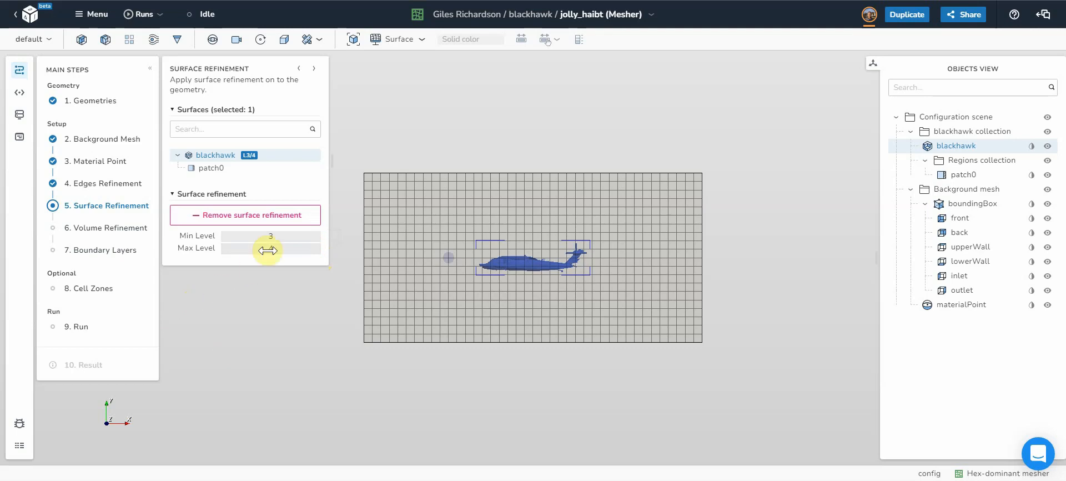
left_click(315, 236)
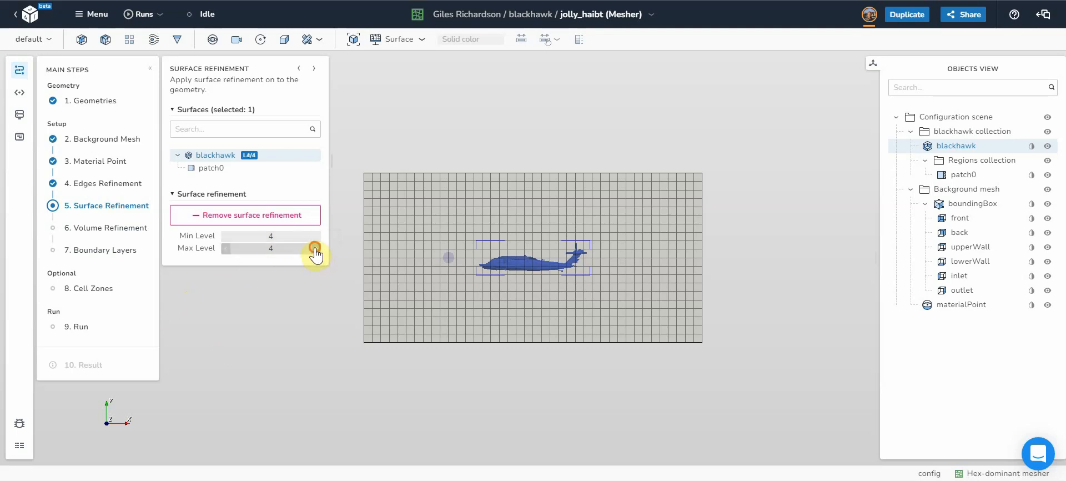
left_click(315, 248)
Raise the blackhawk edge refinement level to 5
left_click(106, 184)
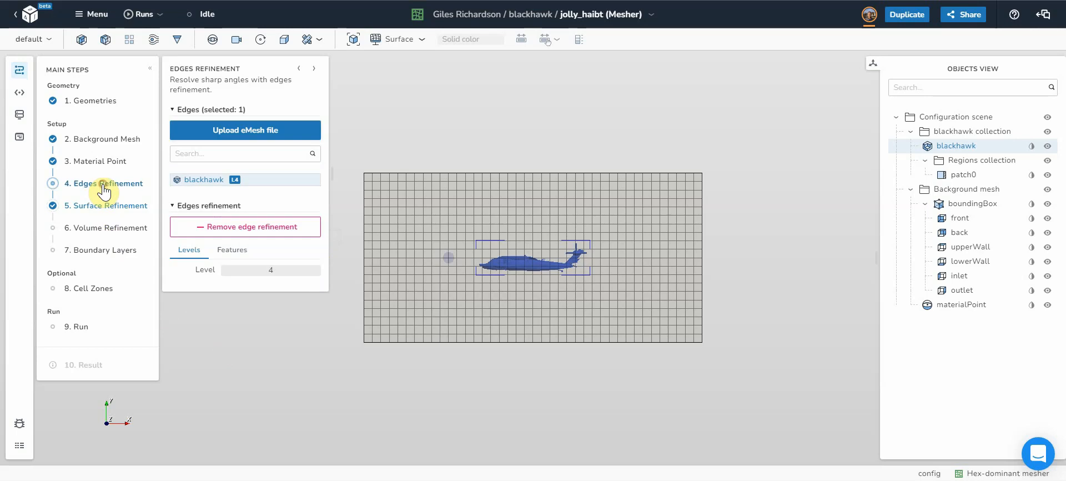
left_click(316, 271)
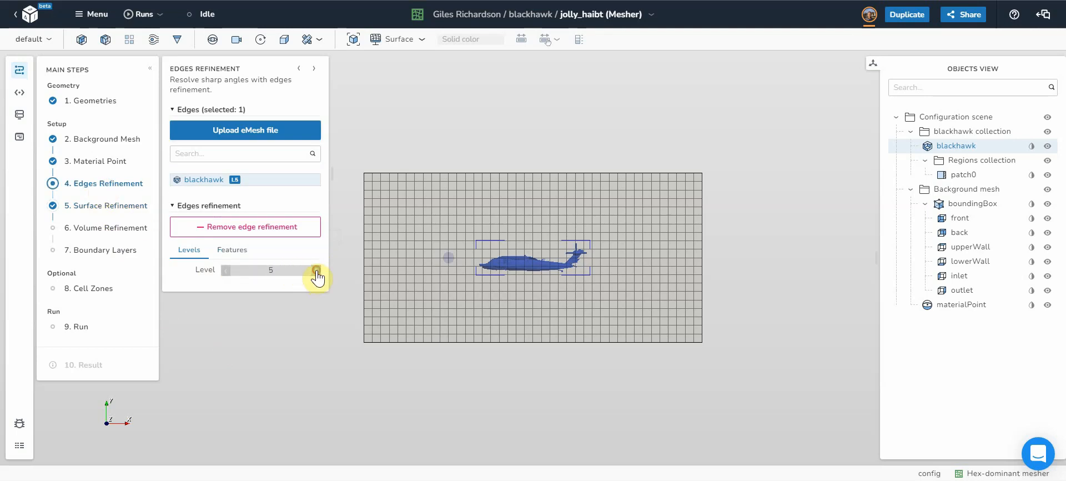
Go through volume refinement, boundary layers and cell zones without adding anything, and start the meshing run on 1 machine x 1 CPU
left_click(92, 232)
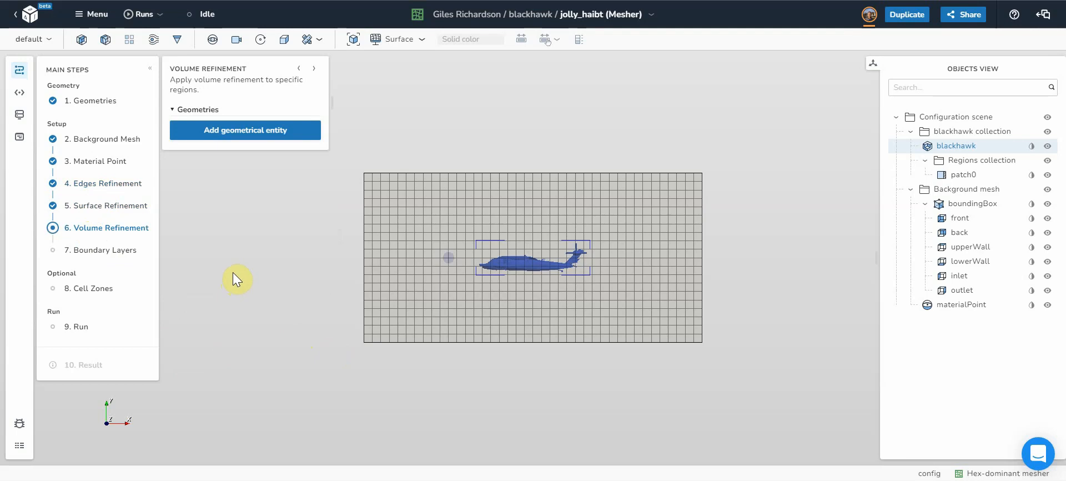
left_click(93, 252)
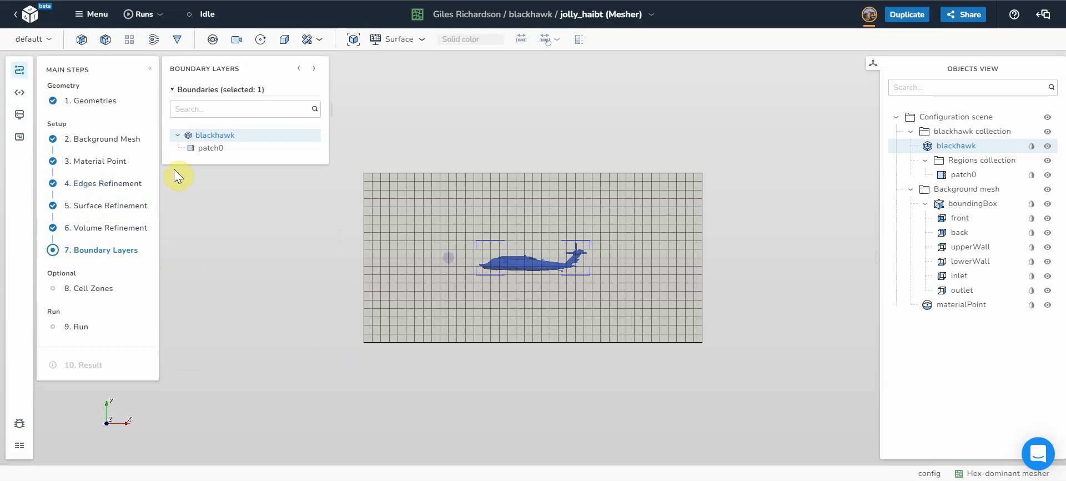
left_click(90, 290)
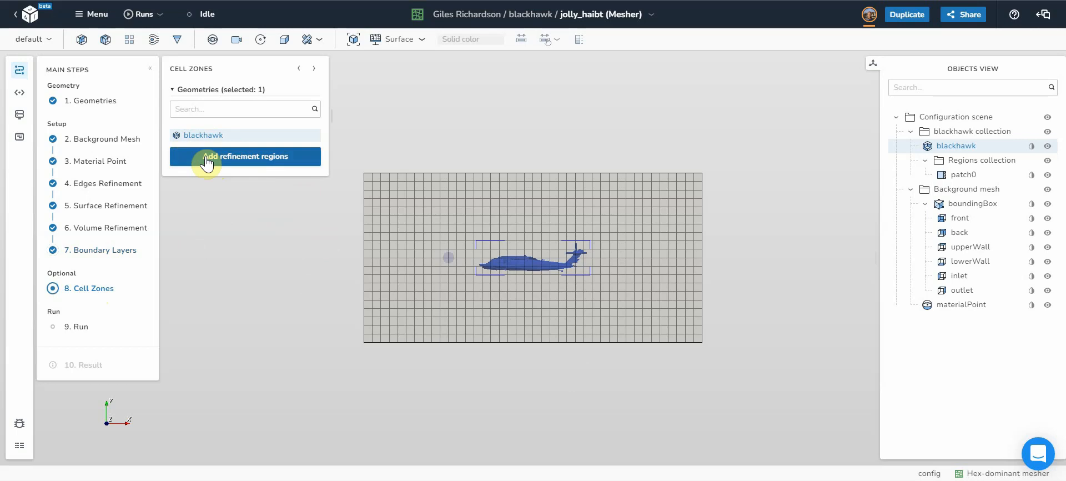
left_click(78, 328)
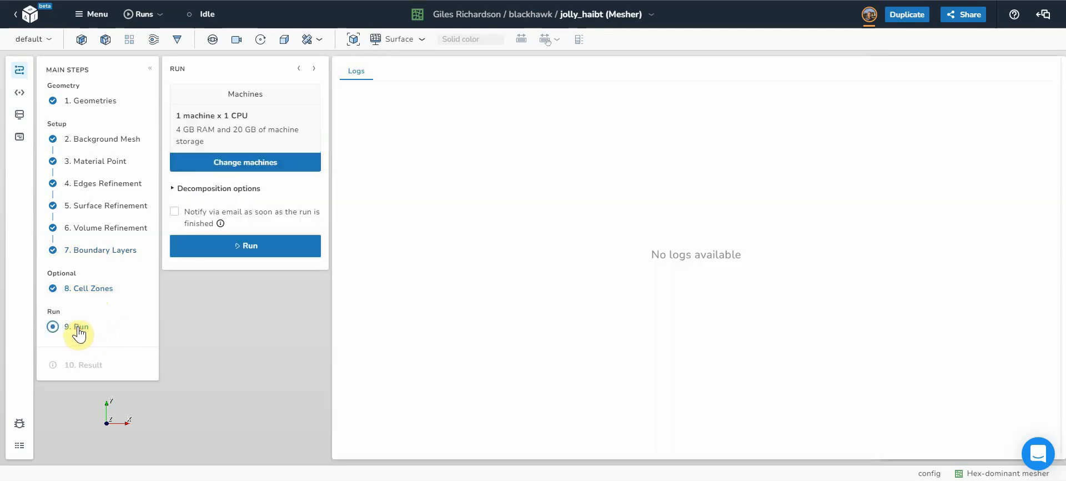
left_click(248, 248)
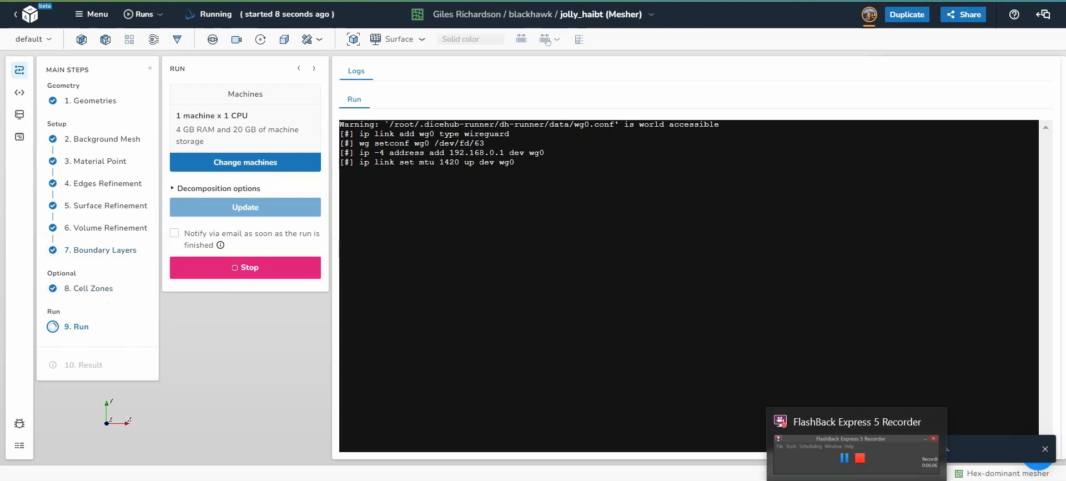
left_click(857, 478)
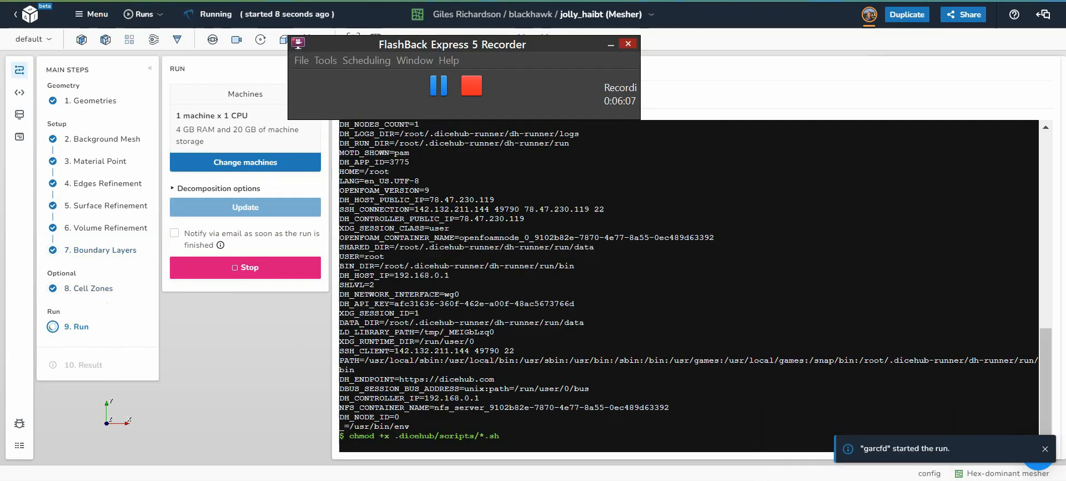
left_click(438, 85)
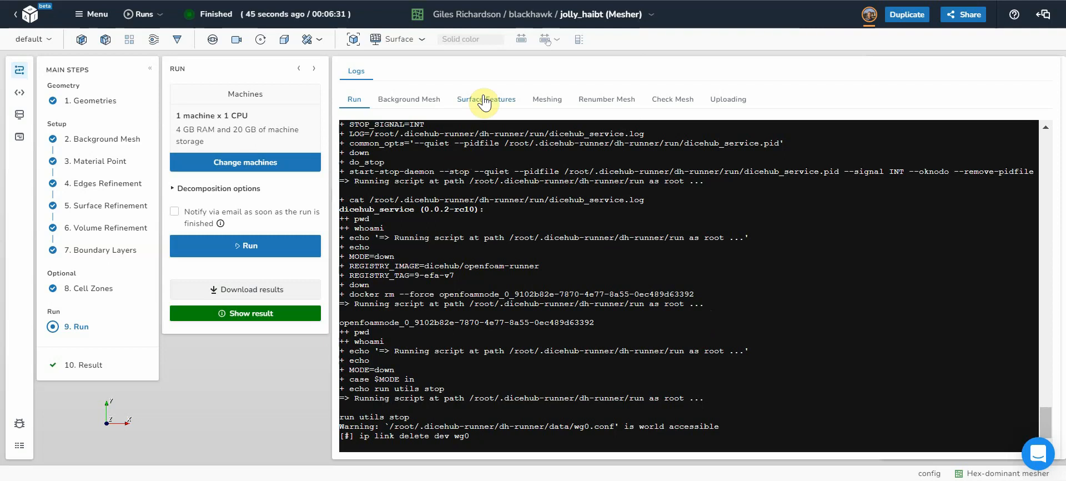
Examine the Meshing log of the finished run for cell counts per refinement level and mesh errors
left_click(537, 101)
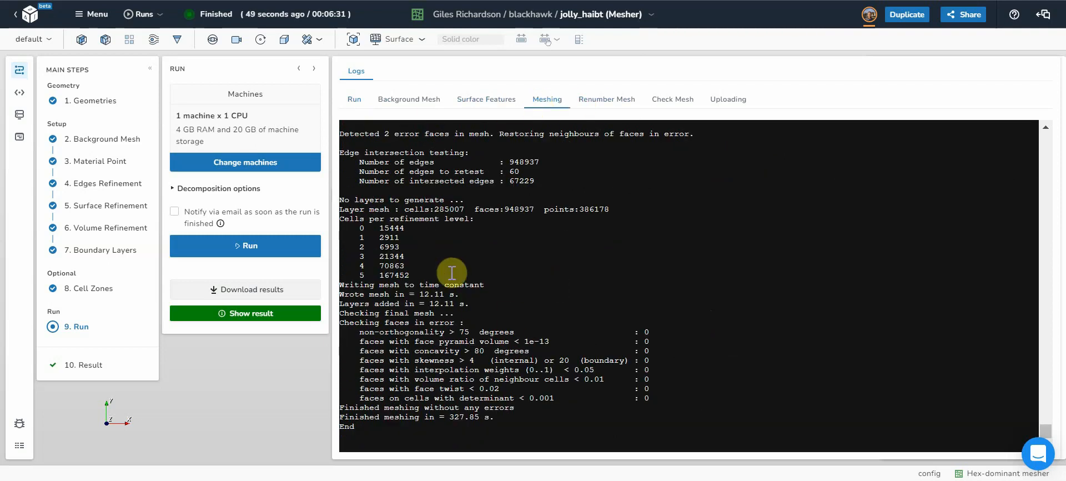
Review the Check Mesh log for mesh quality problems and return to the Meshing log
left_click(671, 102)
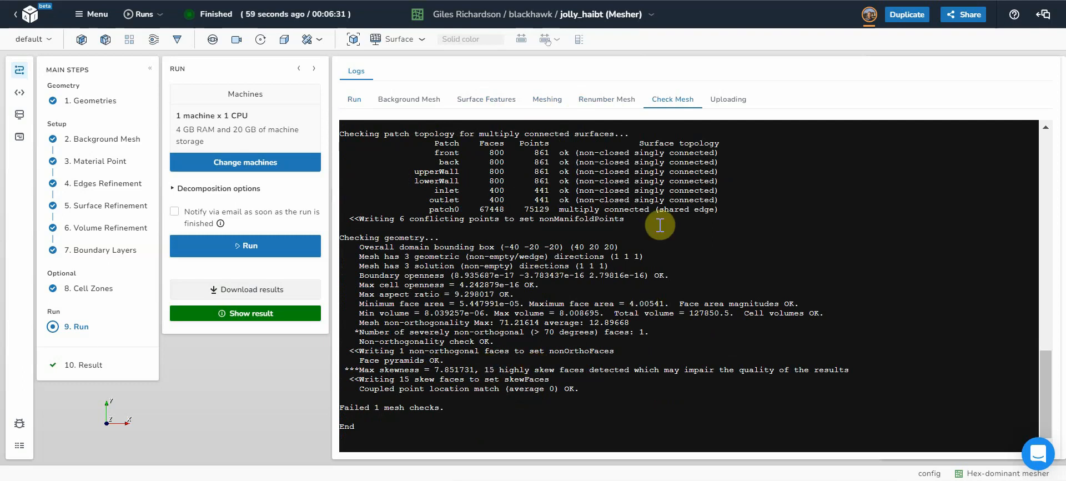
left_click(548, 100)
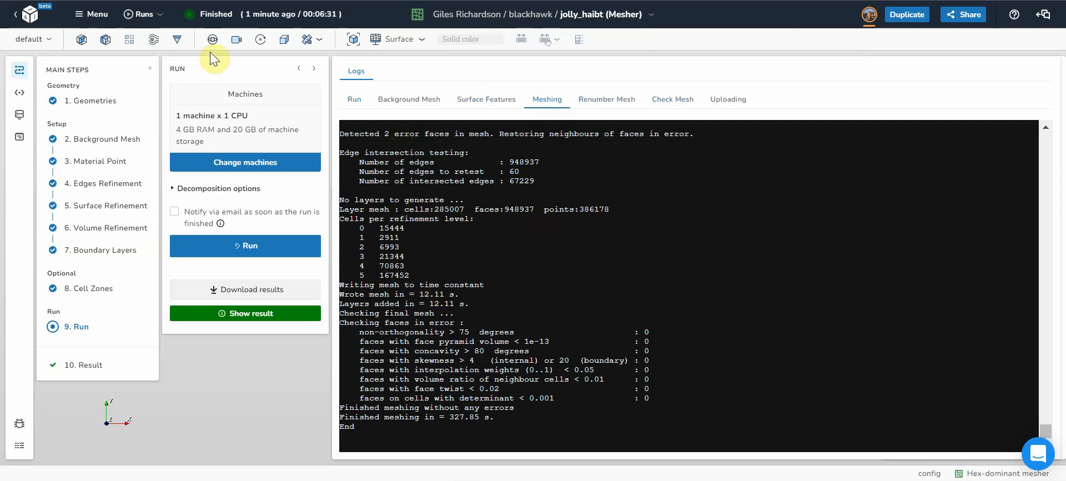
Look through the mesher's advanced options for general, refinement, snapping, layer and quality settings, and close them without changing anything
left_click(95, 19)
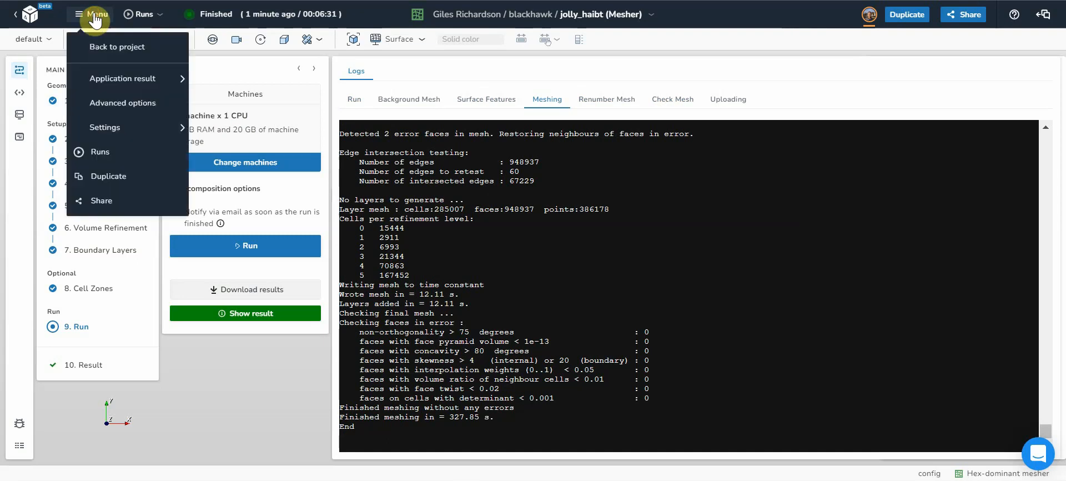
mouse_move(98, 80)
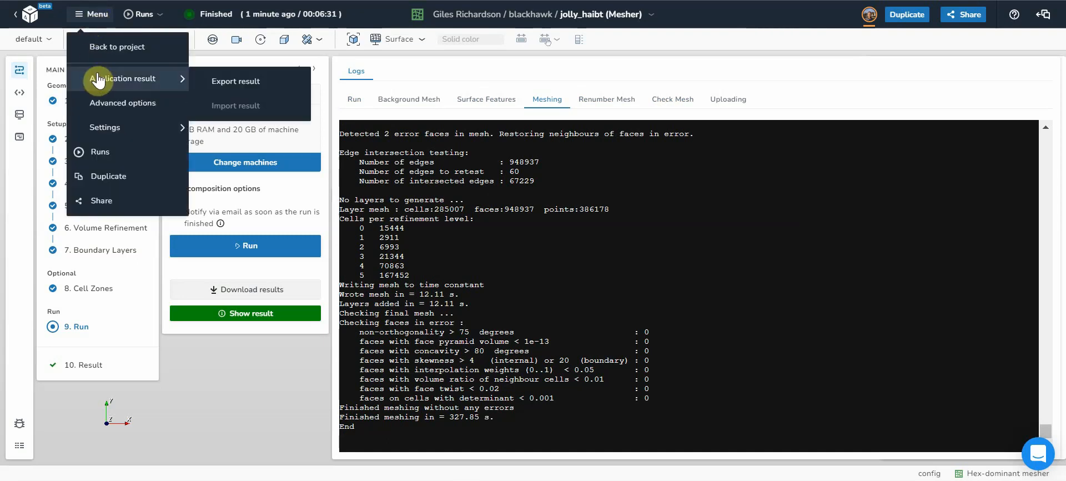
left_click(105, 111)
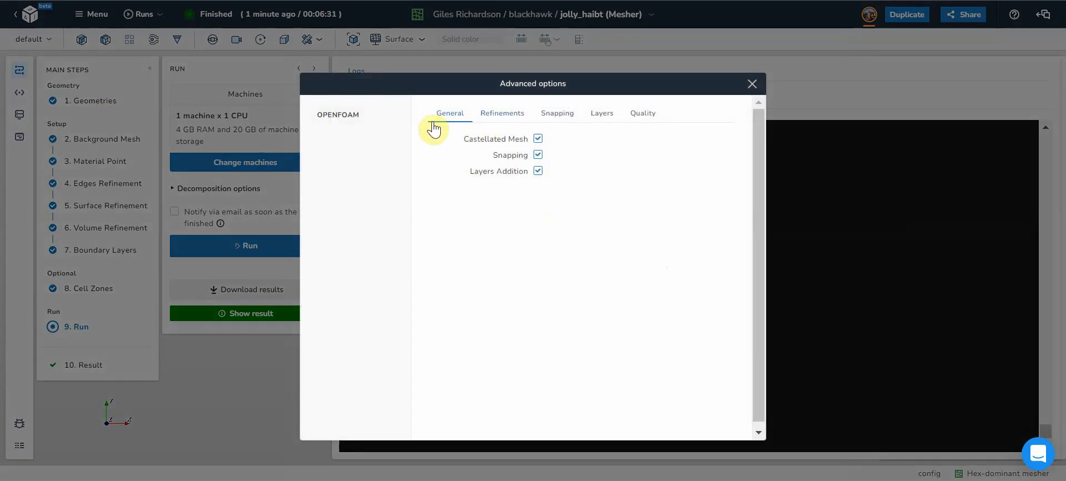
left_click(505, 117)
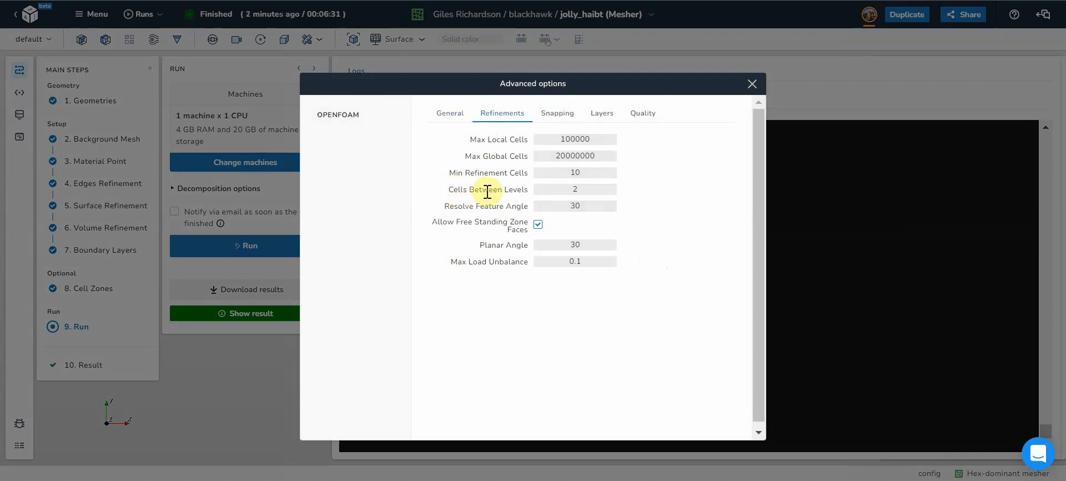
mouse_move(588, 192)
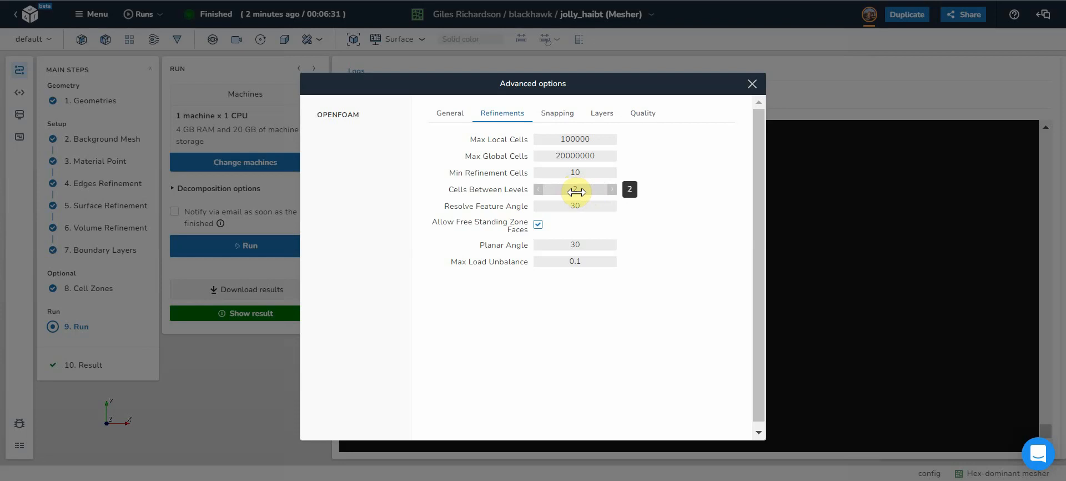
left_click(552, 116)
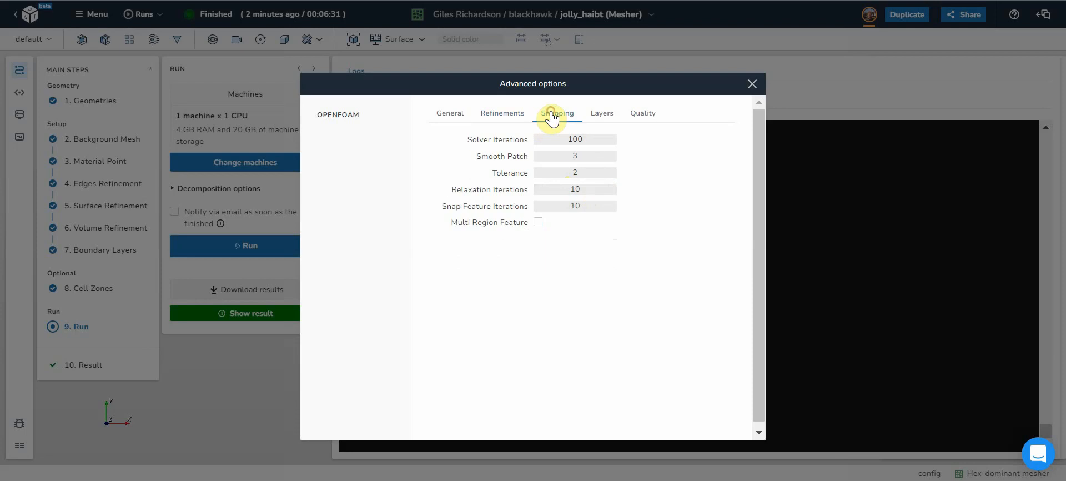
left_click(603, 115)
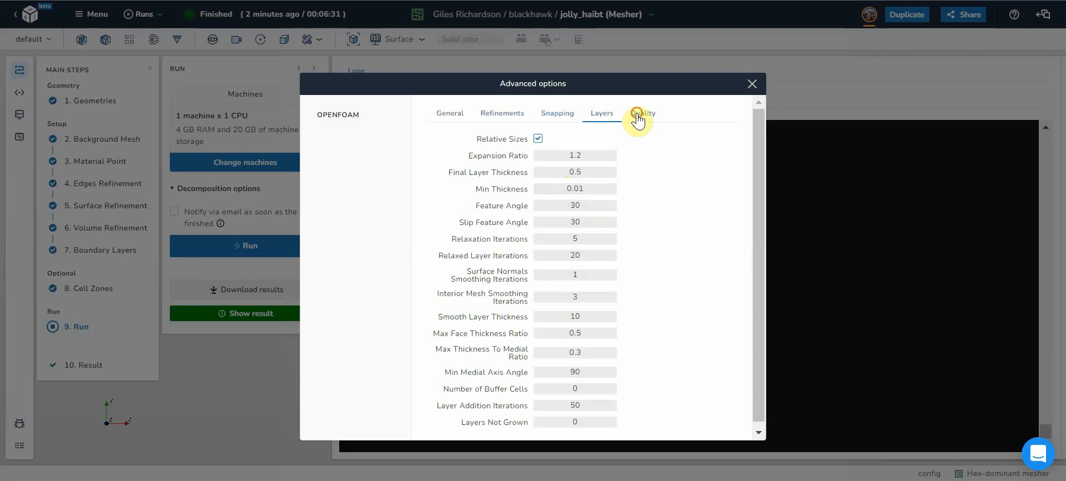
left_click(639, 114)
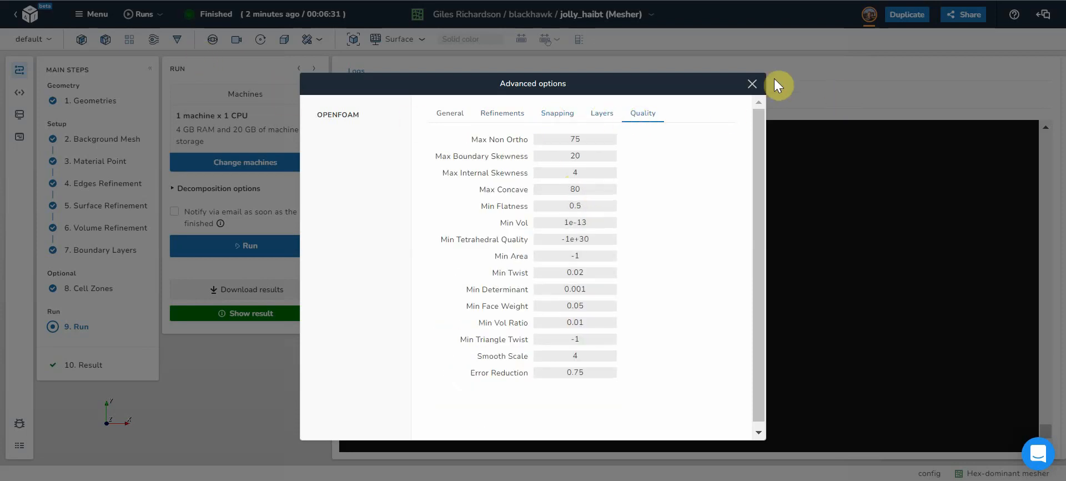
left_click(752, 84)
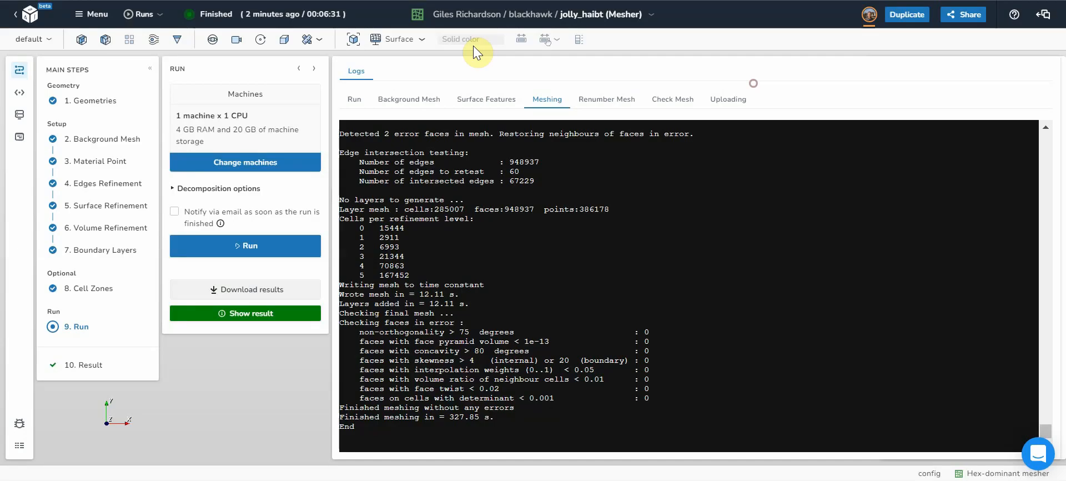
left_click(87, 17)
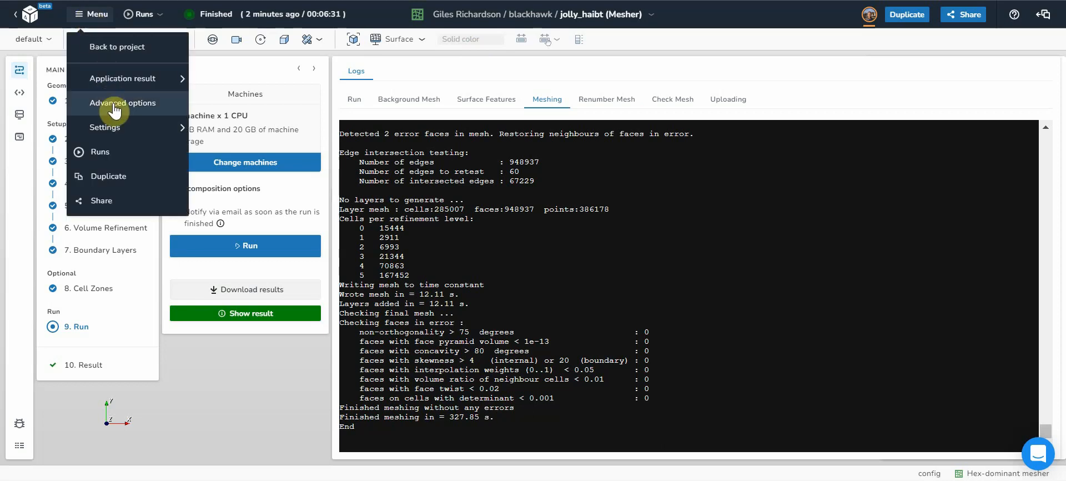
left_click(524, 249)
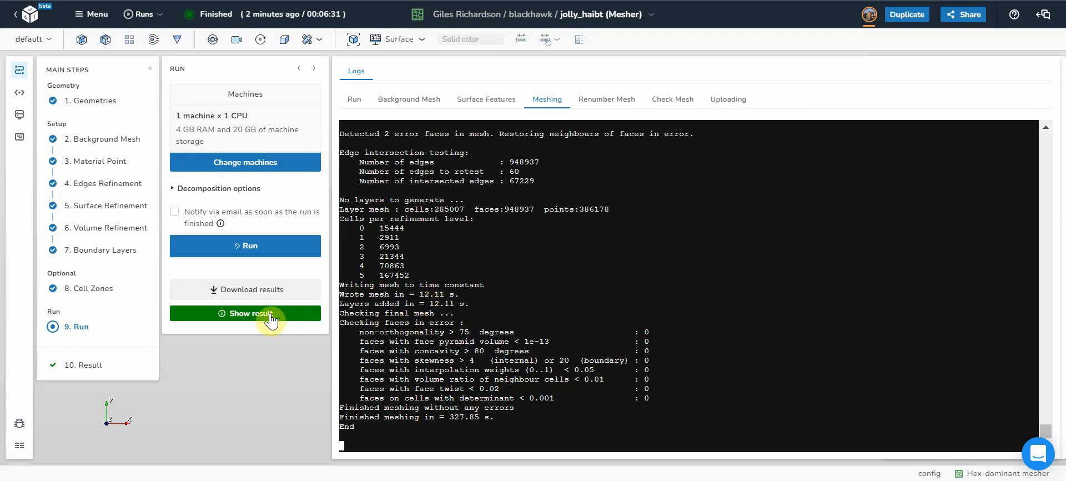
Load the meshing results and isolate the helicopter surface by showing patch0 and hiding internalMesh
left_click(235, 314)
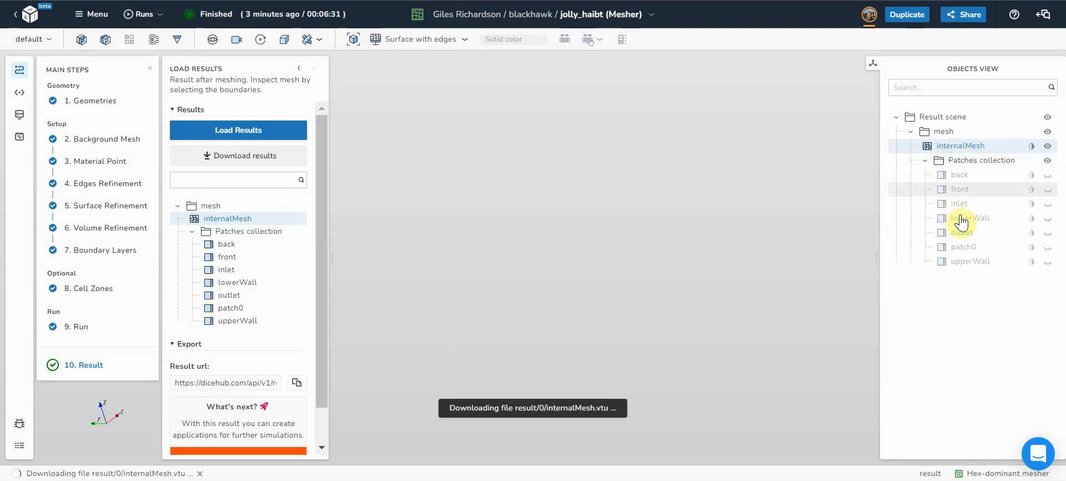
left_click(1048, 248)
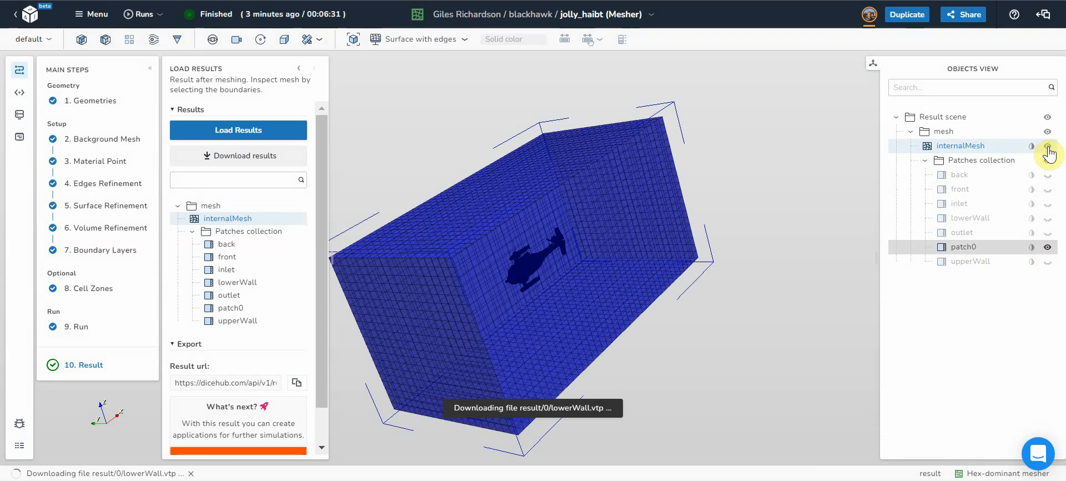
left_click(1048, 146)
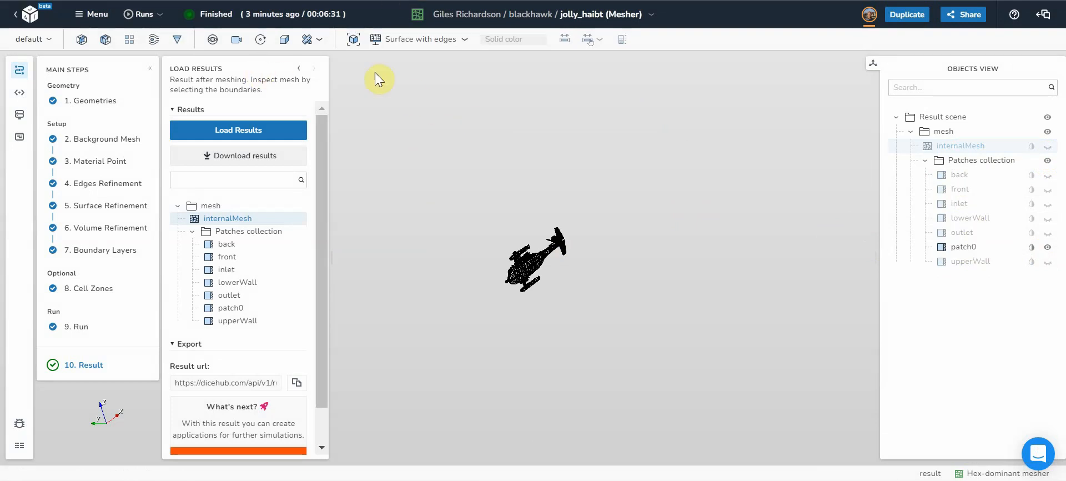
left_click(354, 39)
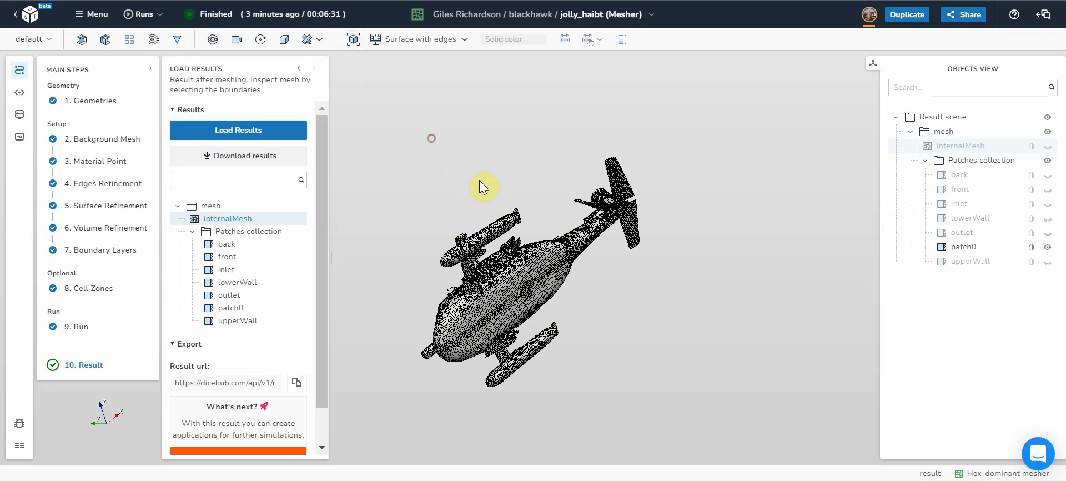
Examine the surface mesh of the helicopter's nose, fuselage, side tanks and tail from several angles and up close
left_click_drag(478, 180, 592, 293)
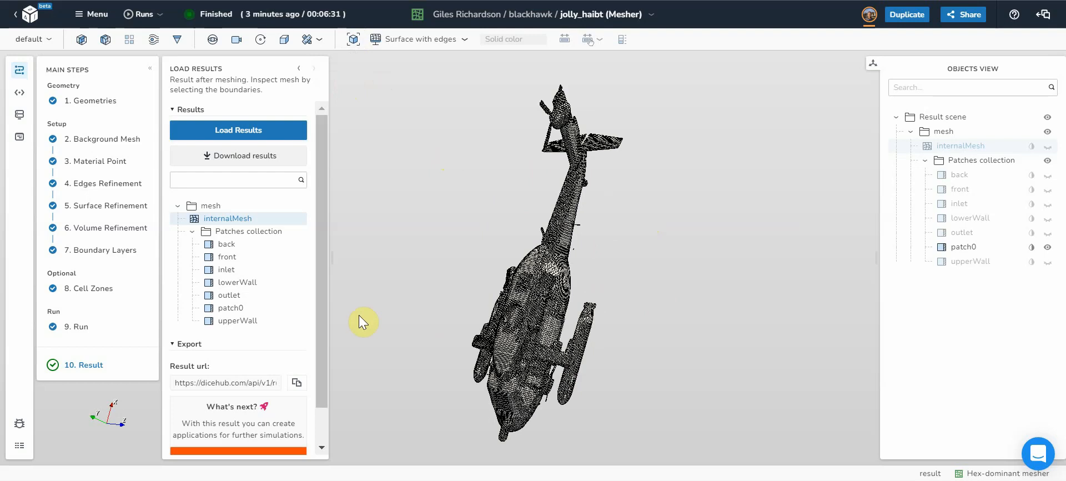
left_click_drag(417, 334, 404, 205)
left_click_drag(371, 231, 701, 258)
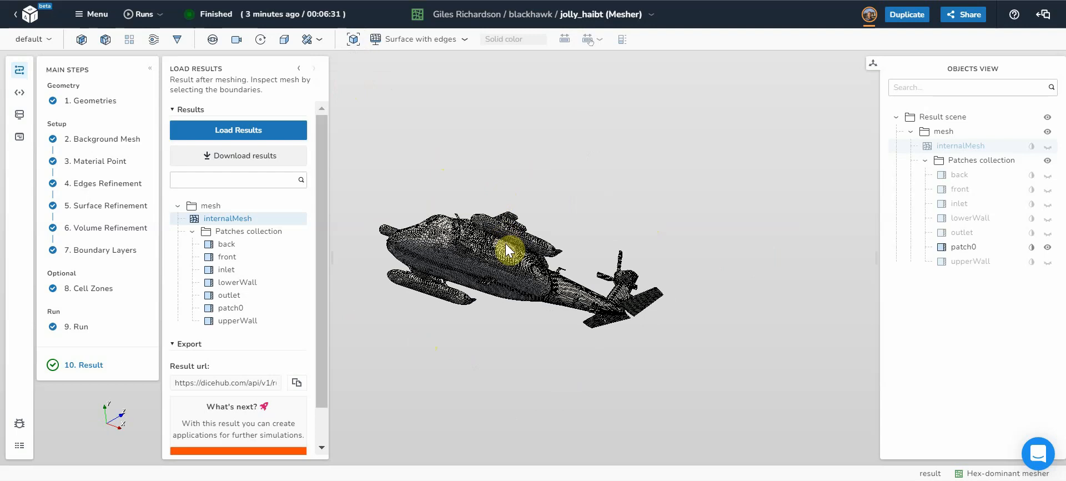
left_click_drag(505, 247, 558, 247)
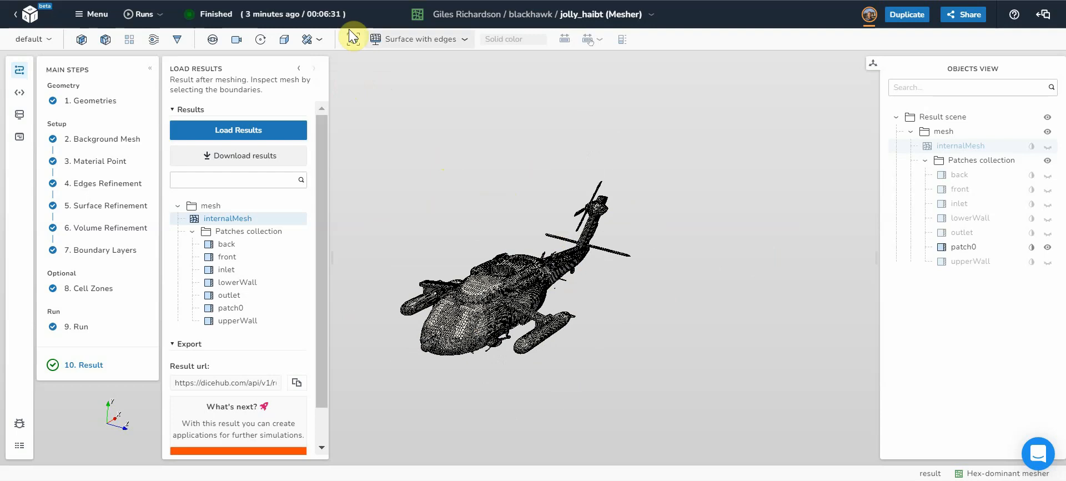
left_click(353, 43)
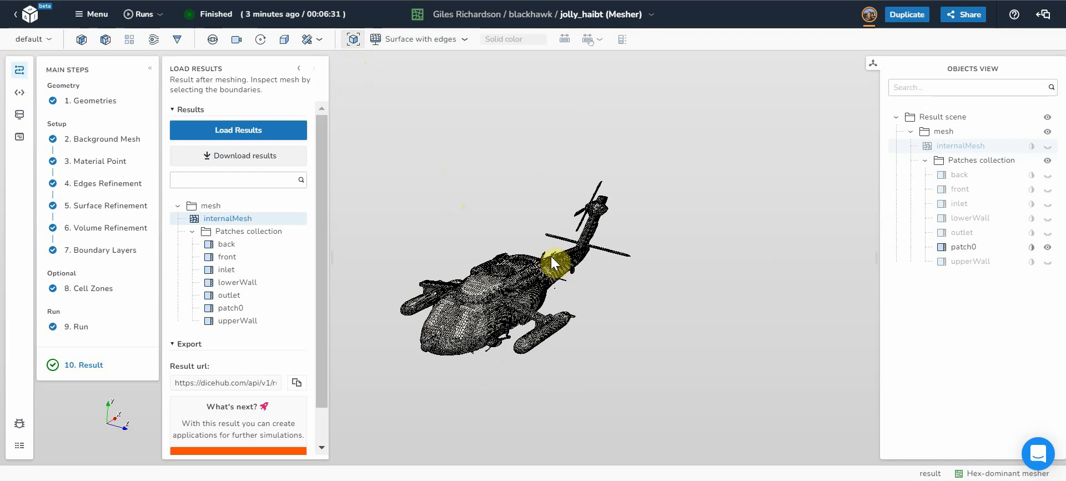
scroll(551, 252, "up", 2)
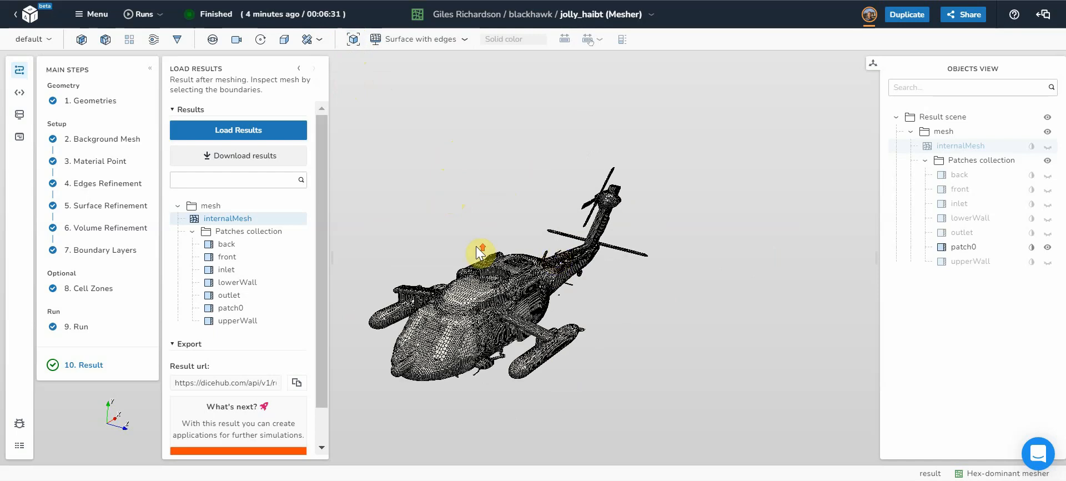
scroll(474, 234, "up", 2)
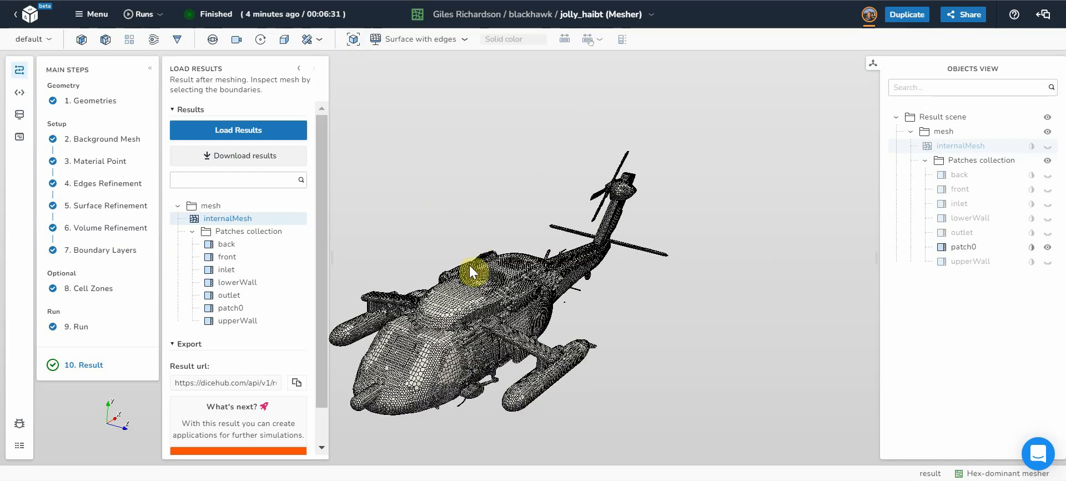
scroll(456, 305, "up", 2)
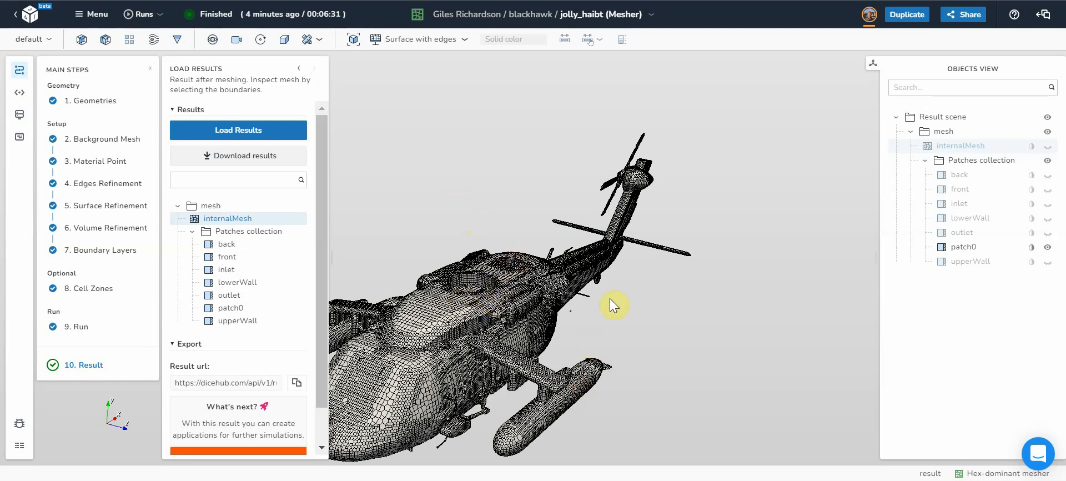
scroll(658, 235, "down", 3)
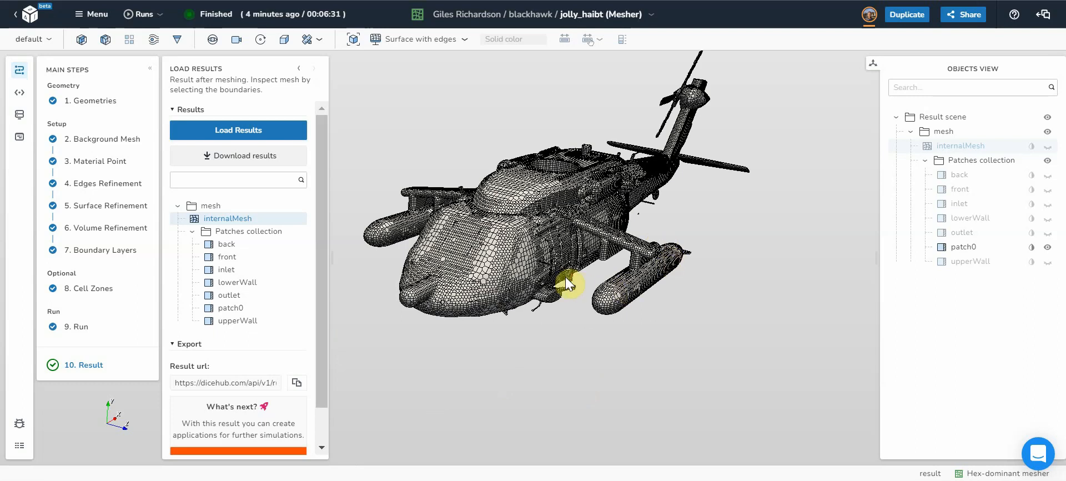
scroll(567, 279, "up", 2)
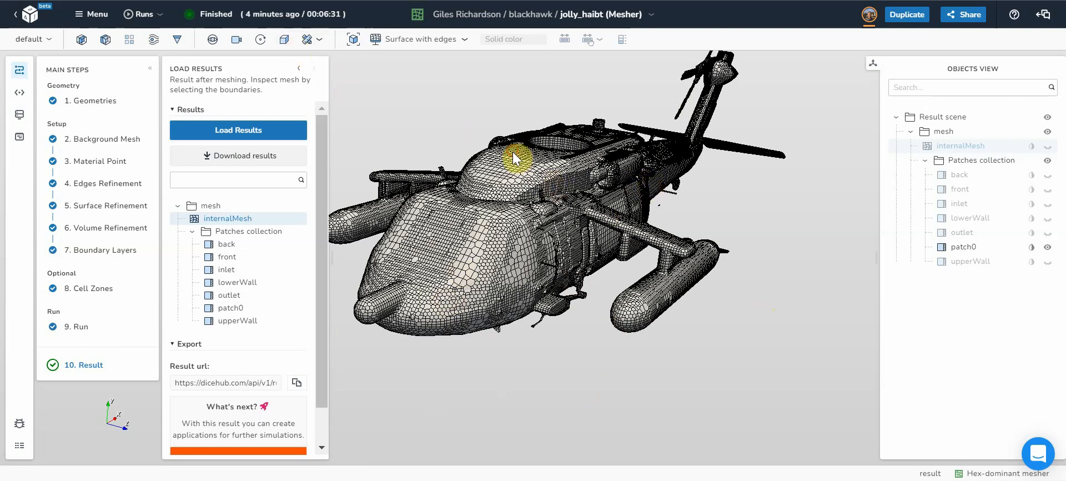
left_click_drag(501, 166, 500, 161)
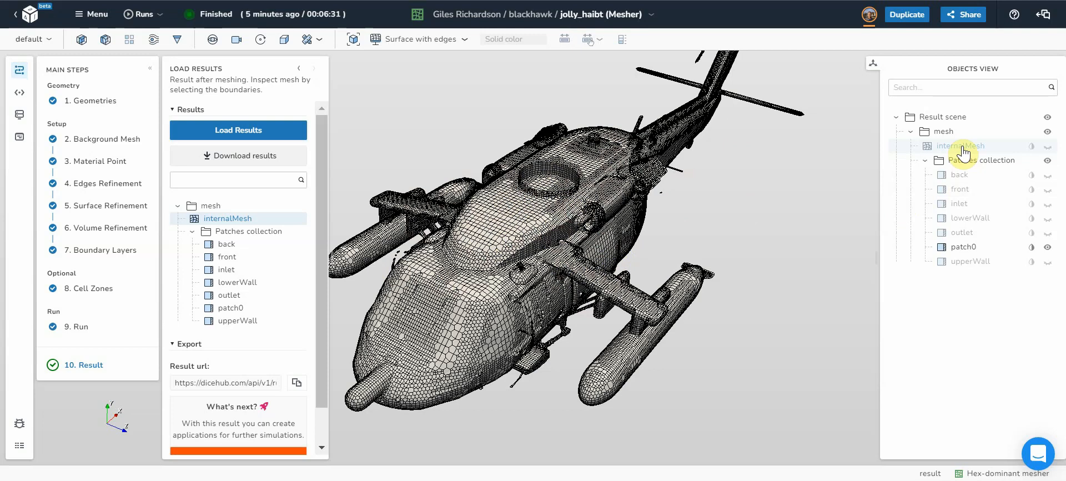
Hide patch0 and apply a slice filter to internalMesh with a Z normal and its origin at 0, 0, 0
left_click(1048, 246)
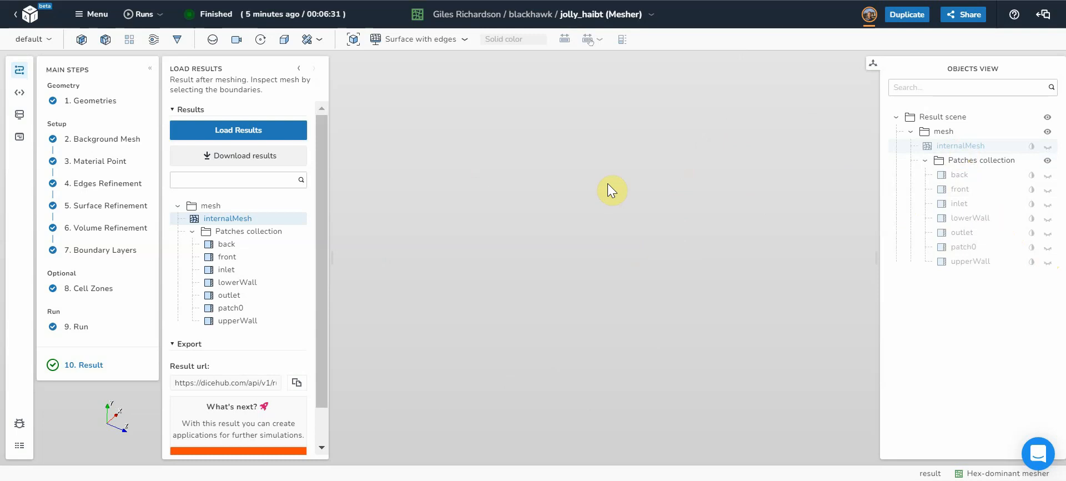
left_click(83, 42)
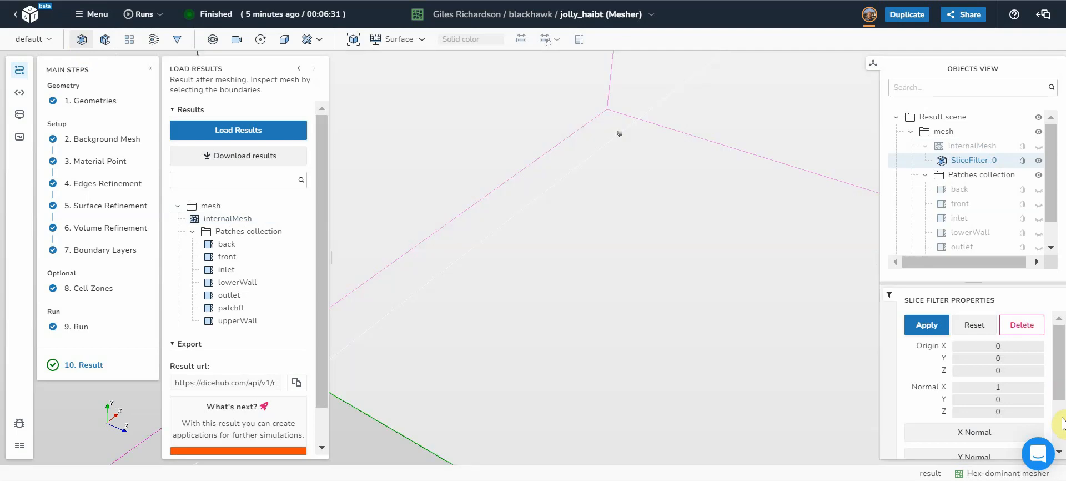
scroll(981, 422, "down", 3)
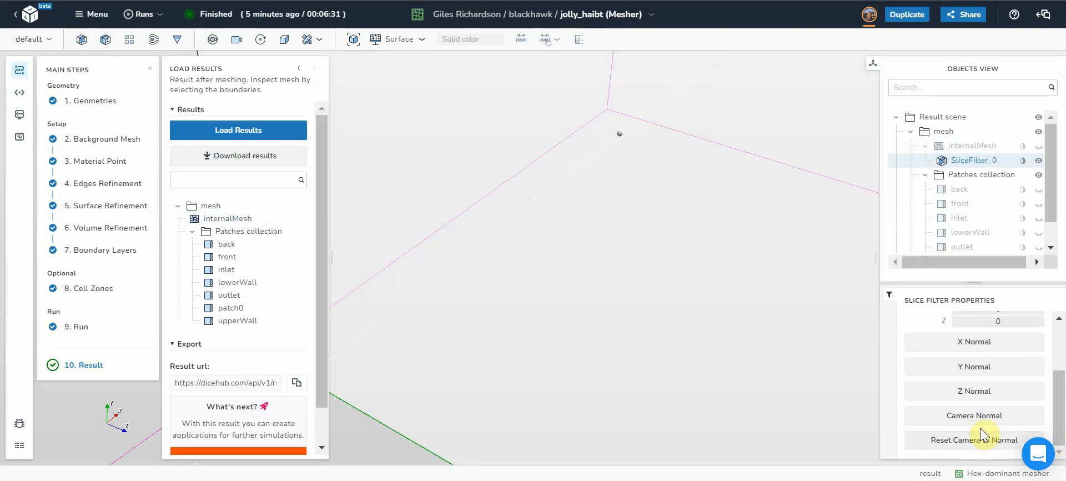
left_click(977, 395)
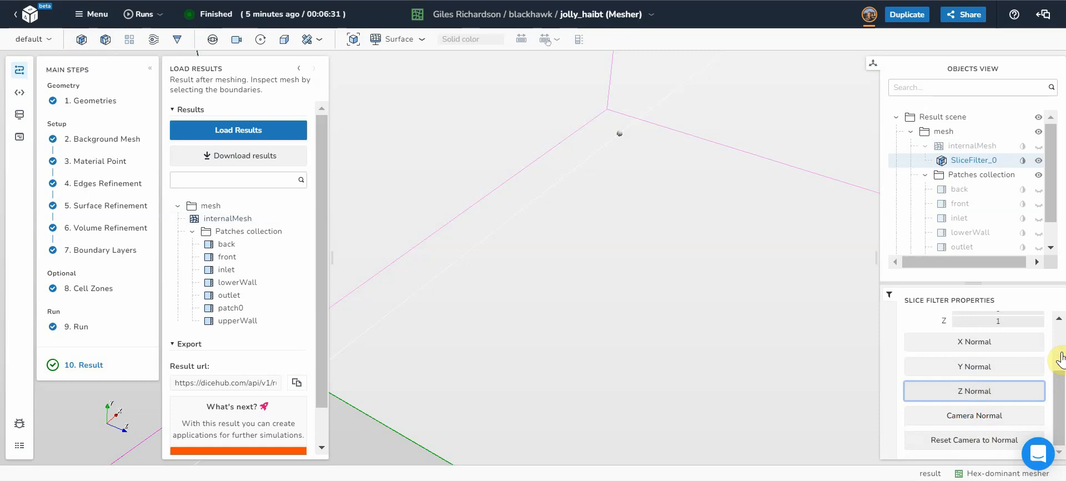
scroll(1058, 359, "up", 3)
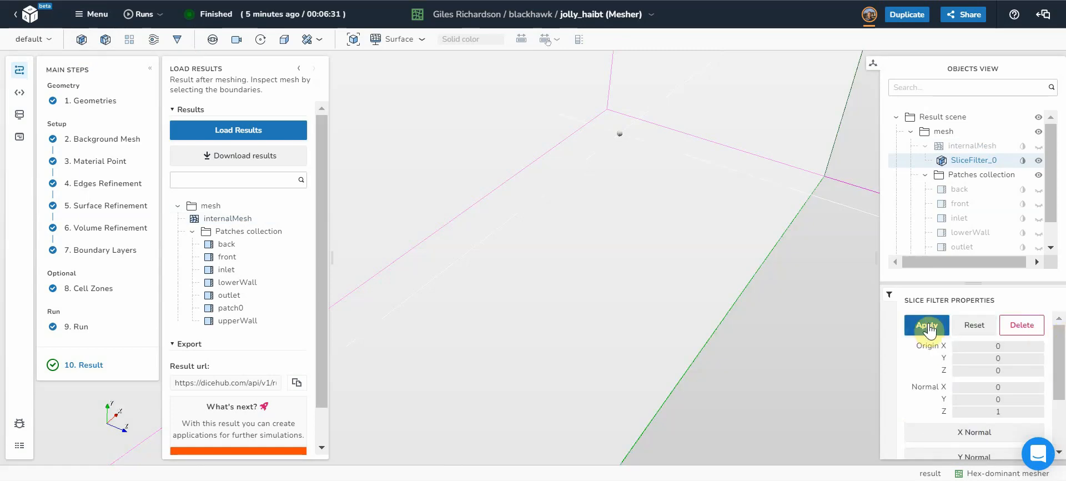
left_click(927, 327)
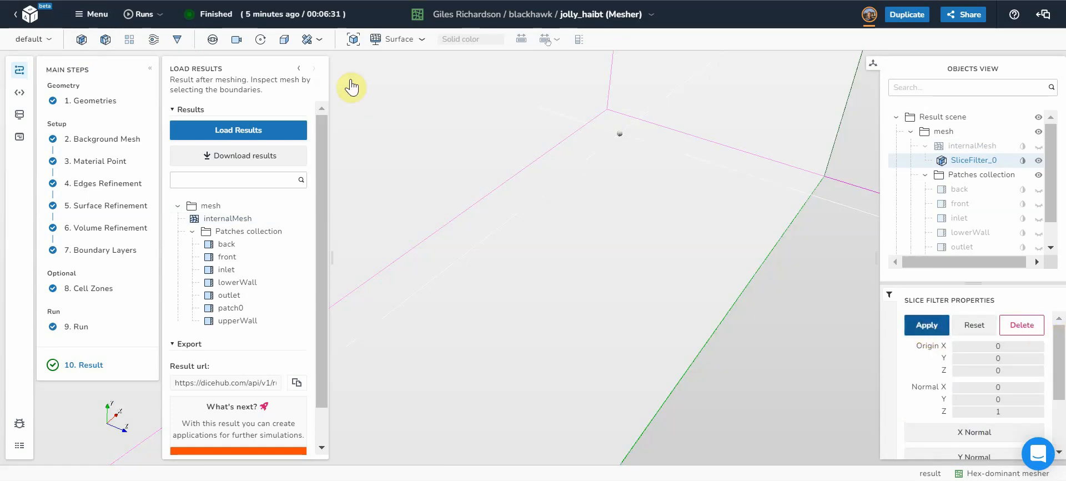
left_click(355, 40)
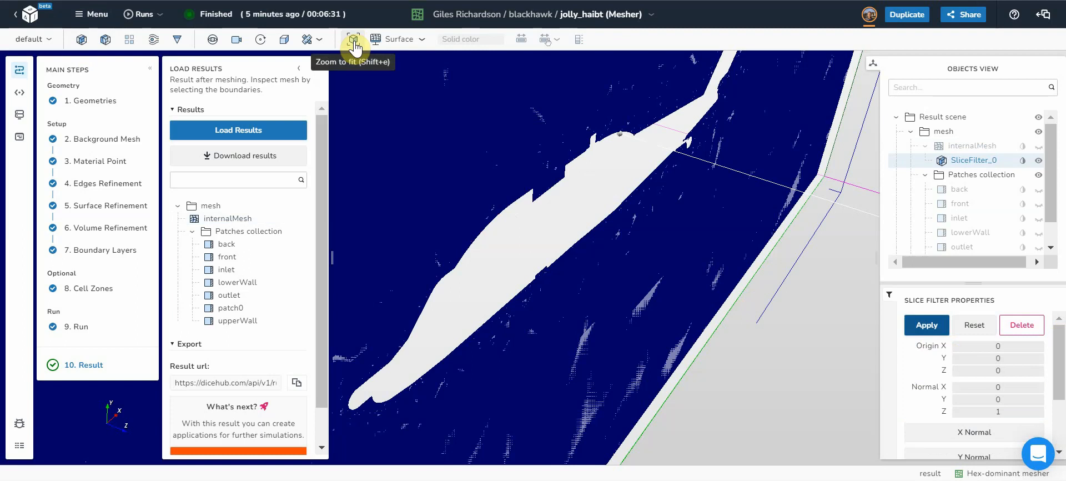
left_click(354, 42)
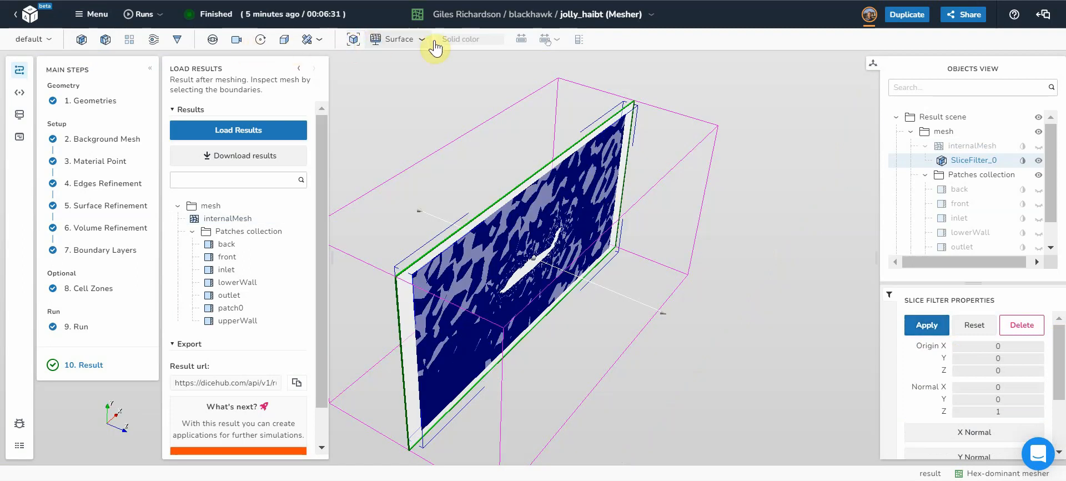
Switch the view to parallel projection, deselect the slice and align the camera with the -Z standard viewpoint
left_click(284, 43)
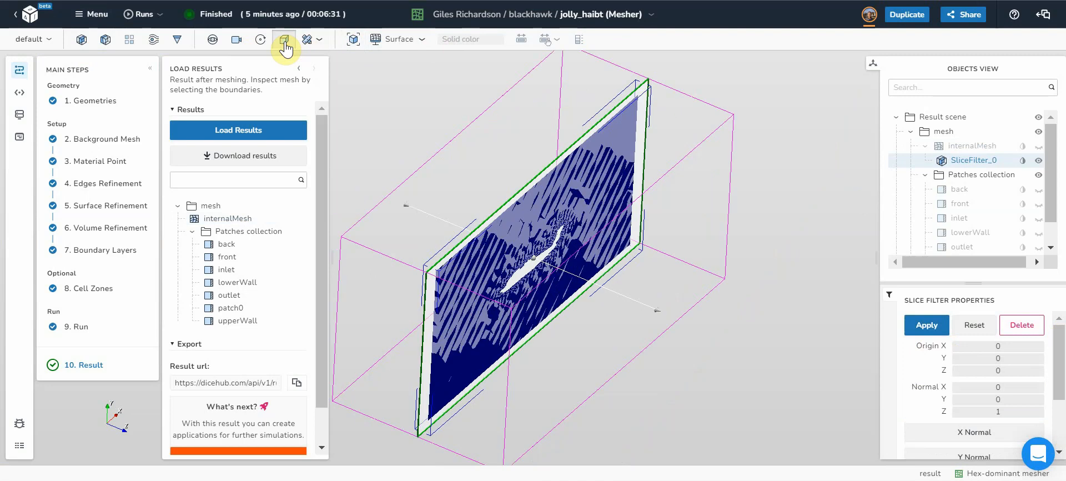
left_click(941, 117)
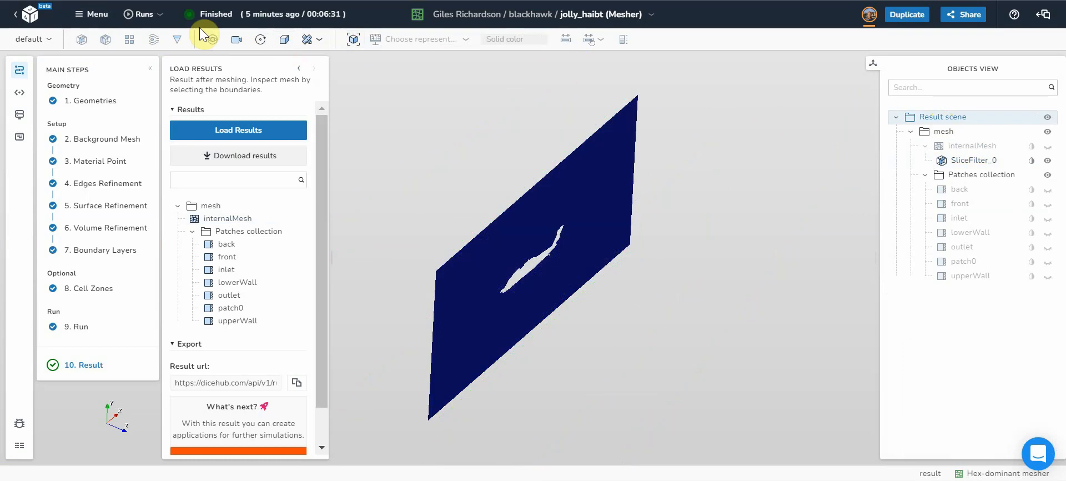
left_click(237, 42)
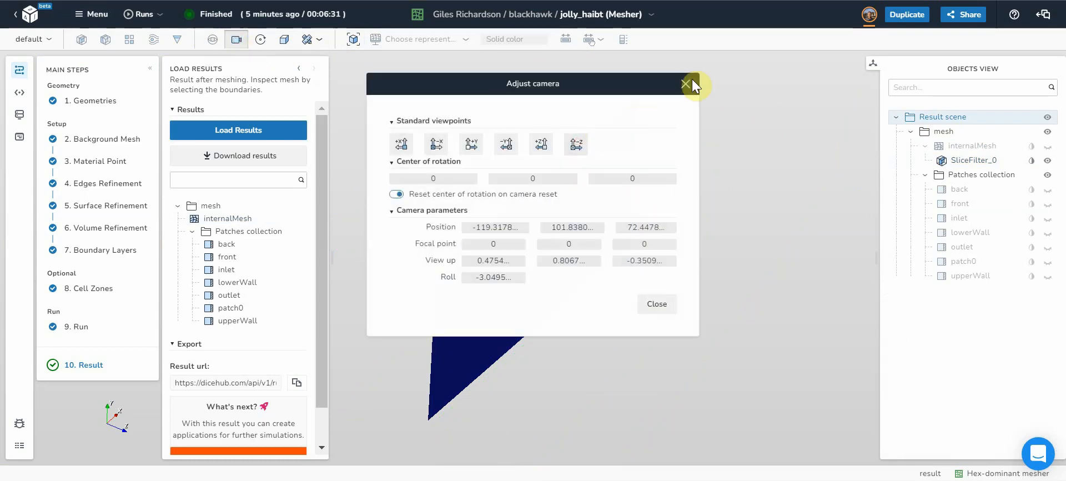
left_click(685, 84)
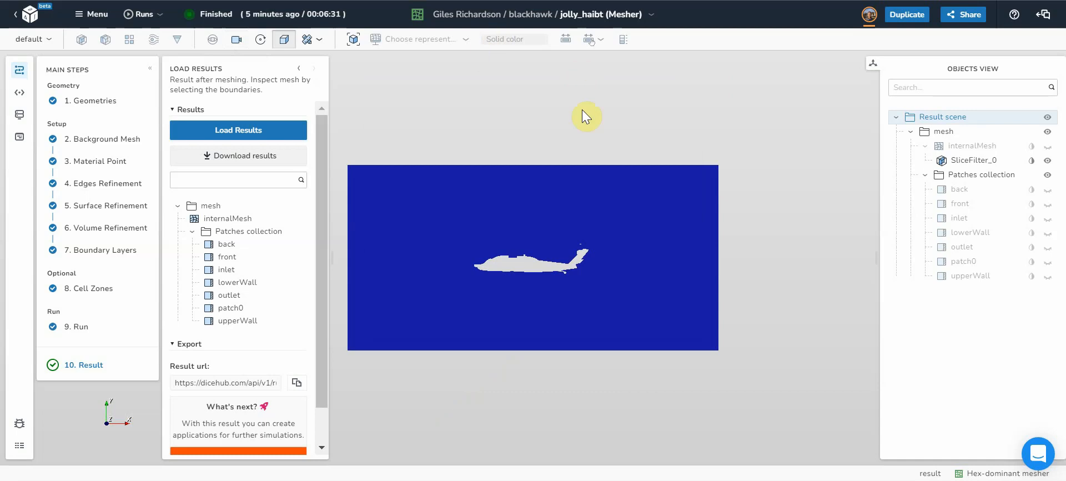
Show the slice through internalMesh as Surface with edges and colour it light grey
left_click(971, 160)
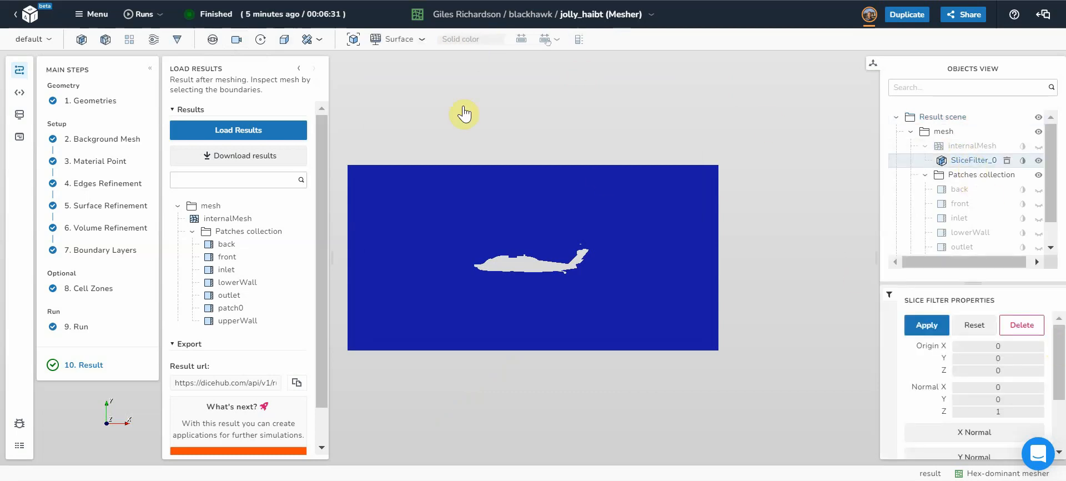
left_click(404, 40)
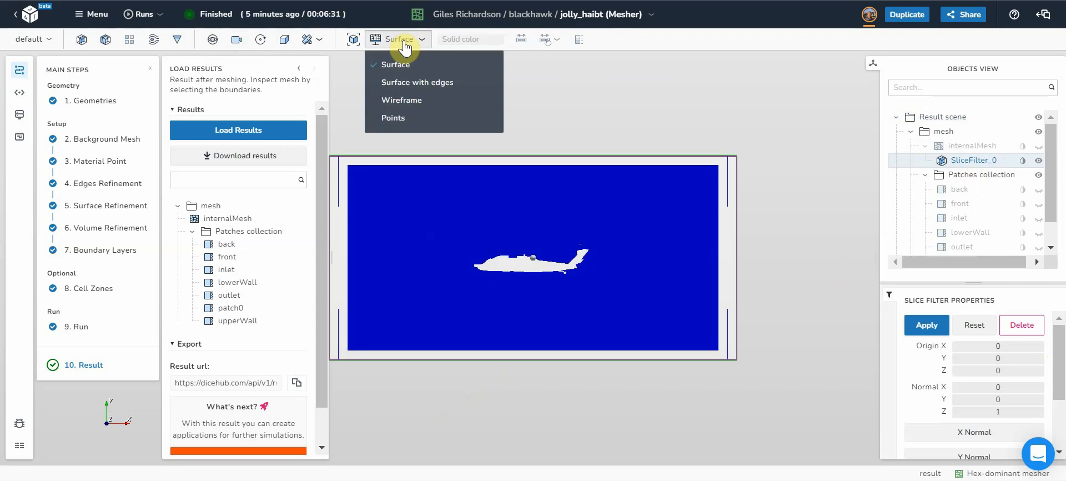
left_click(404, 83)
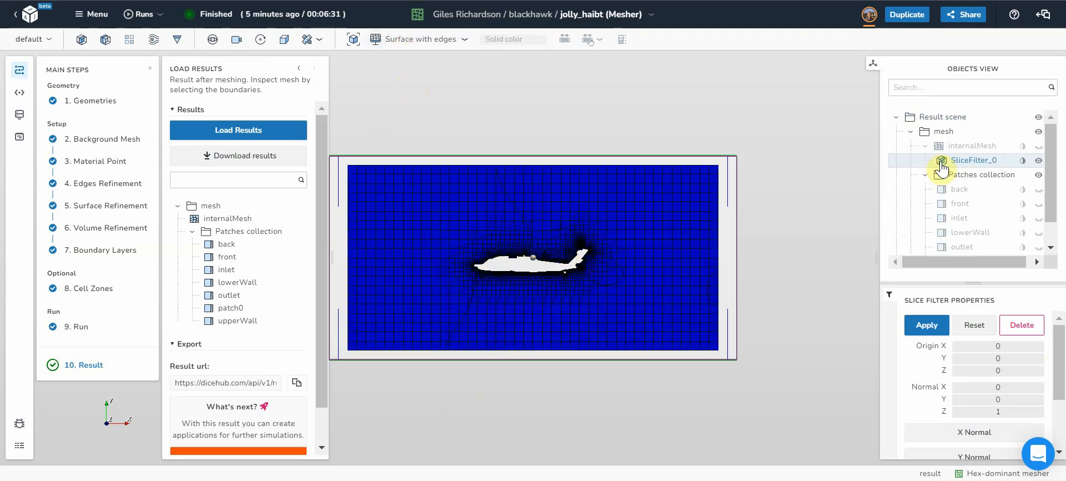
left_click(1022, 161)
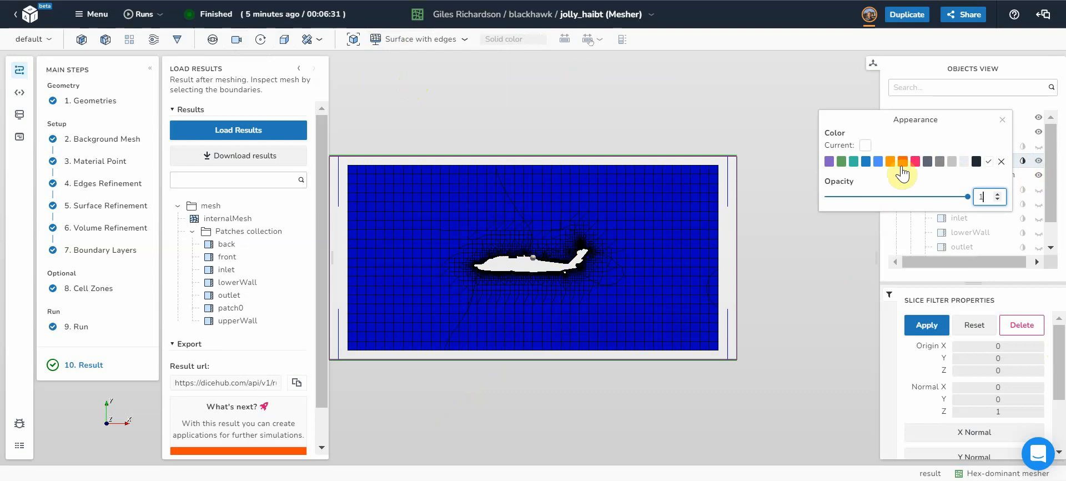
left_click(952, 163)
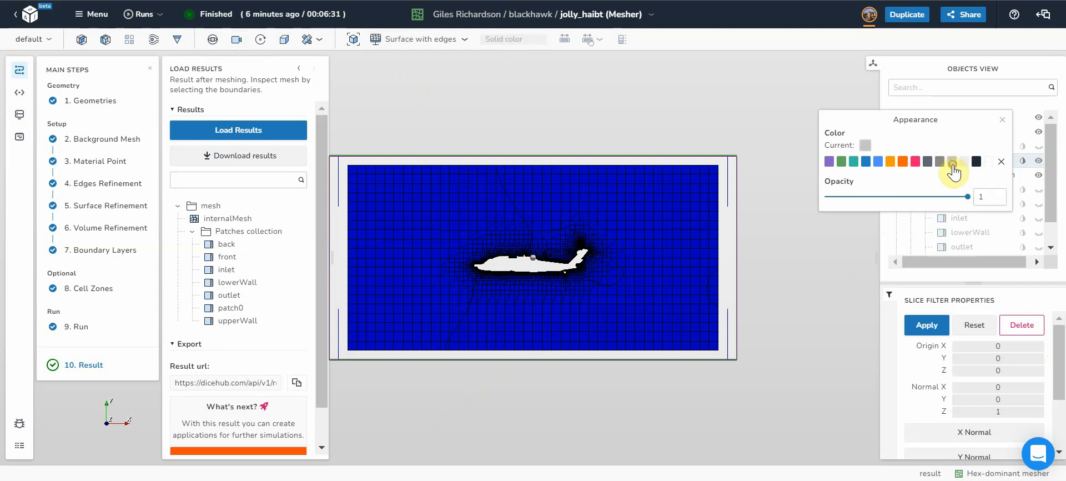
left_click(1002, 119)
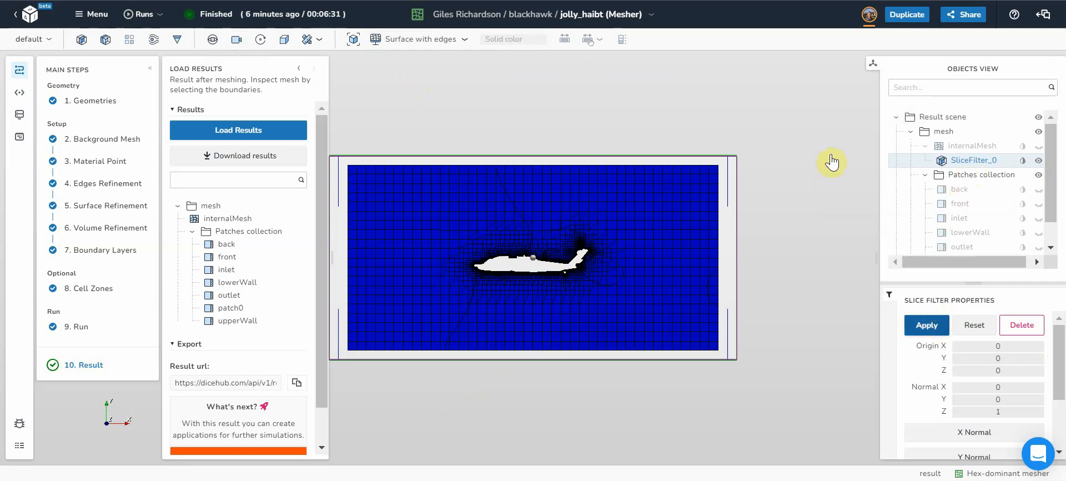
left_click(943, 120)
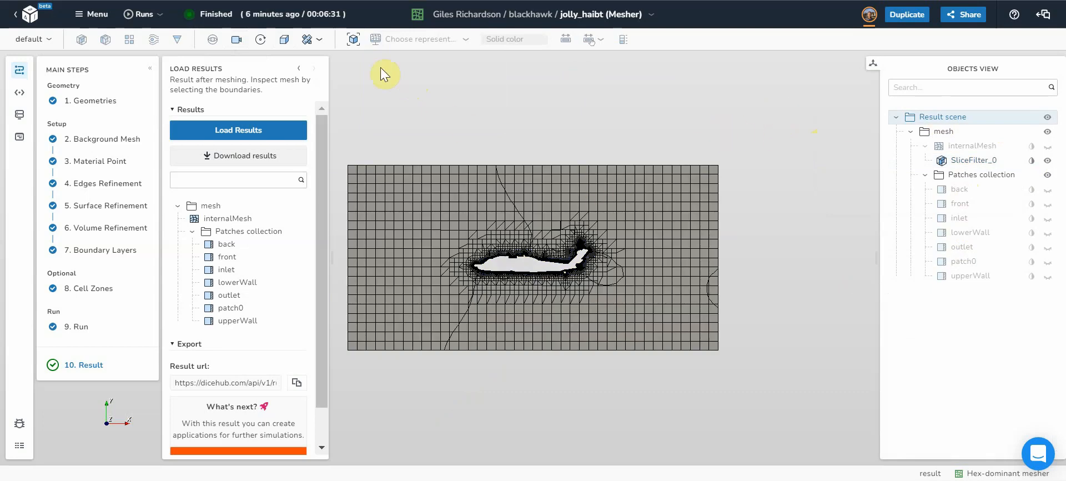
Examine the slice's cell refinement around the helicopter's fuselage and tail and out towards the domain boundaries
left_click(354, 39)
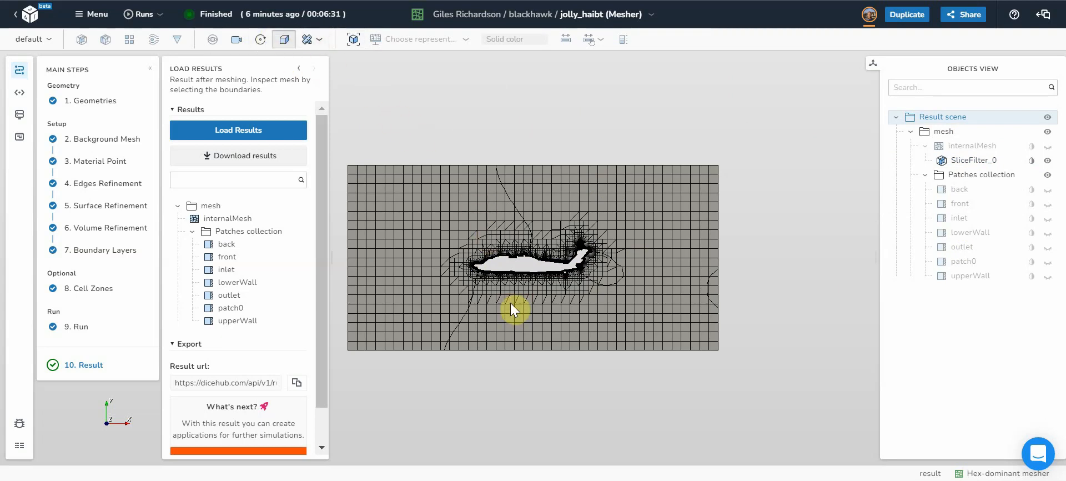
scroll(511, 295, "up", 2)
scroll(556, 256, "up", 1)
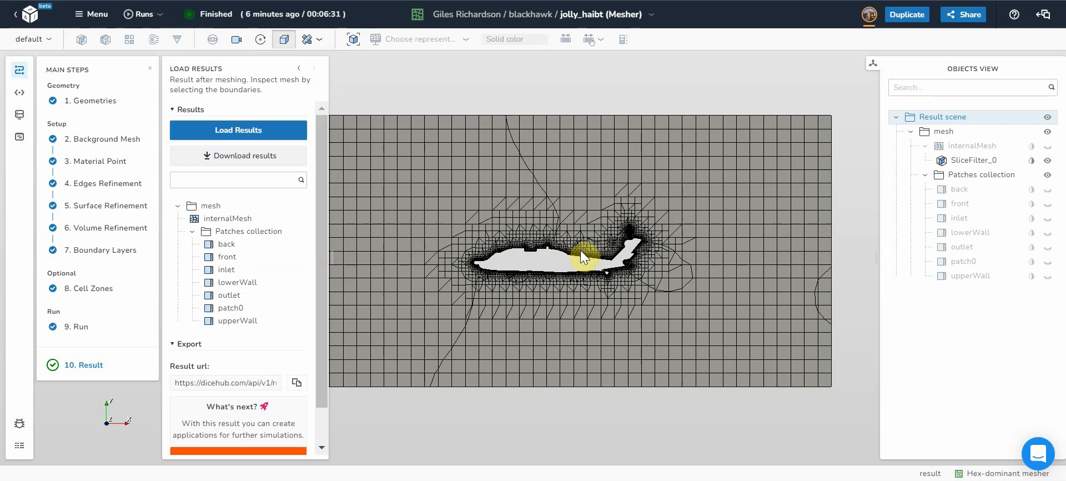
scroll(581, 250, "up", 1)
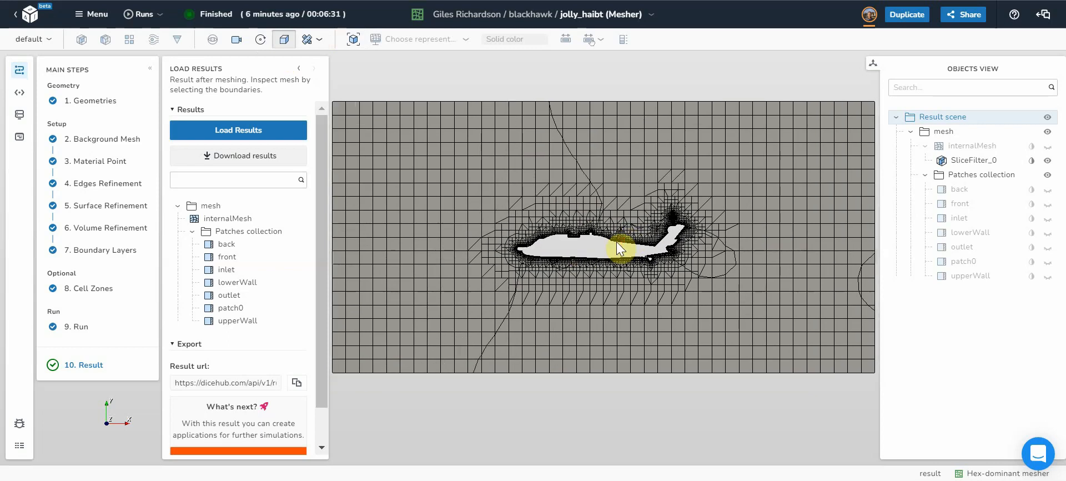
scroll(617, 242, "up", 1)
scroll(616, 242, "up", 1)
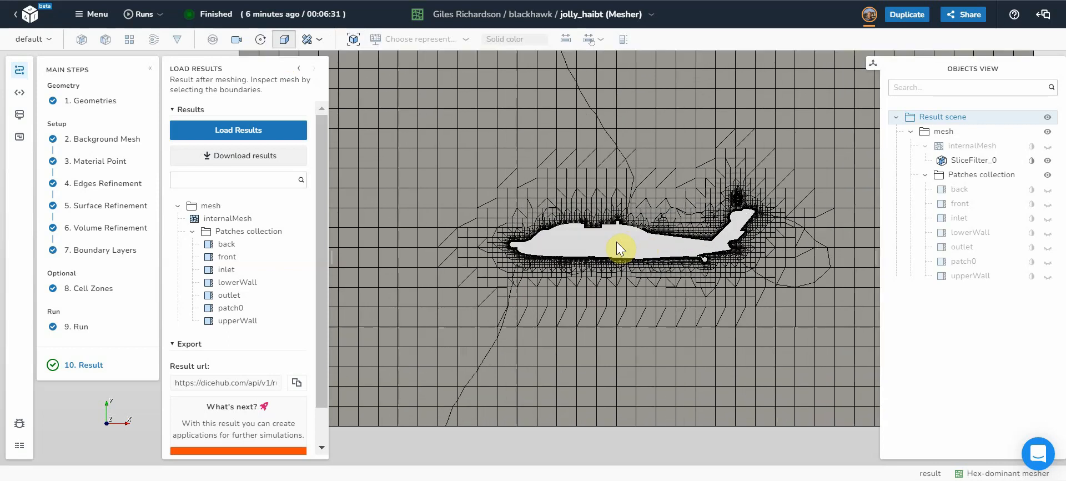
scroll(617, 243, "up", 1)
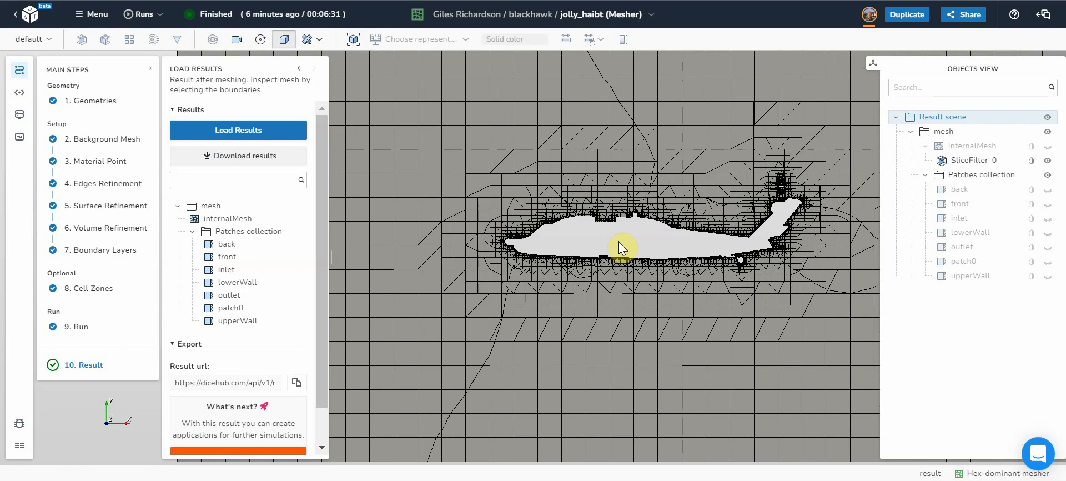
scroll(639, 239, "down", 3)
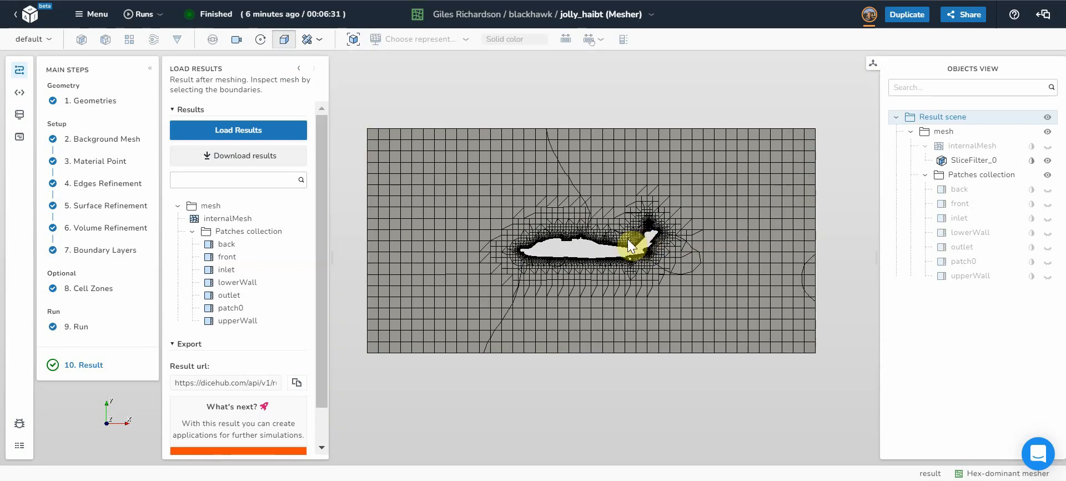
scroll(581, 251, "up", 1)
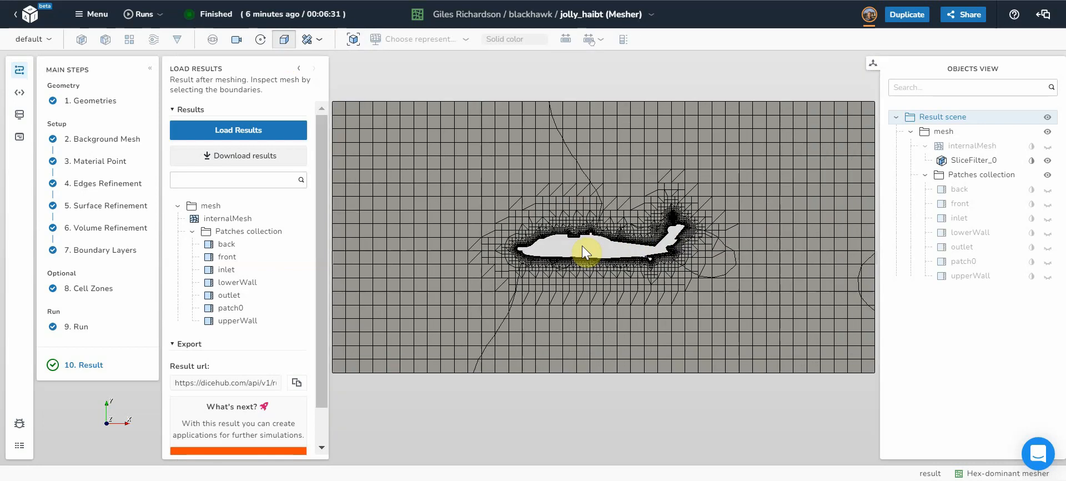
scroll(582, 246, "up", 1)
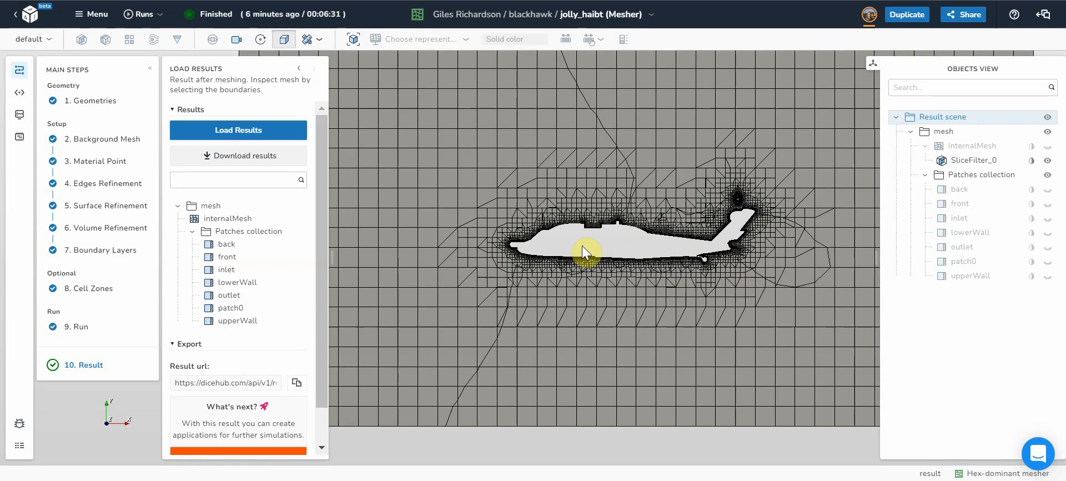
scroll(582, 245, "up", 2)
scroll(604, 249, "up", 1)
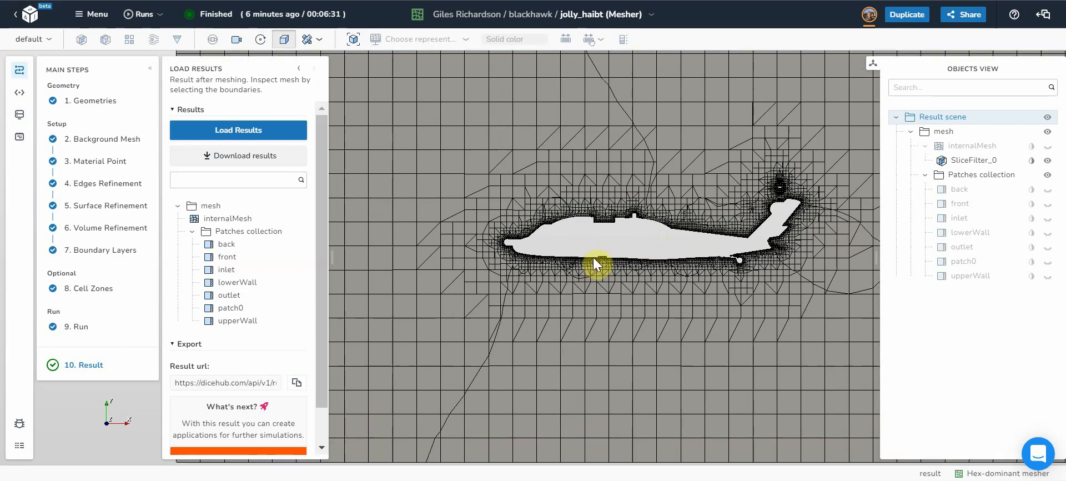
middle_click_drag(593, 257, 589, 256)
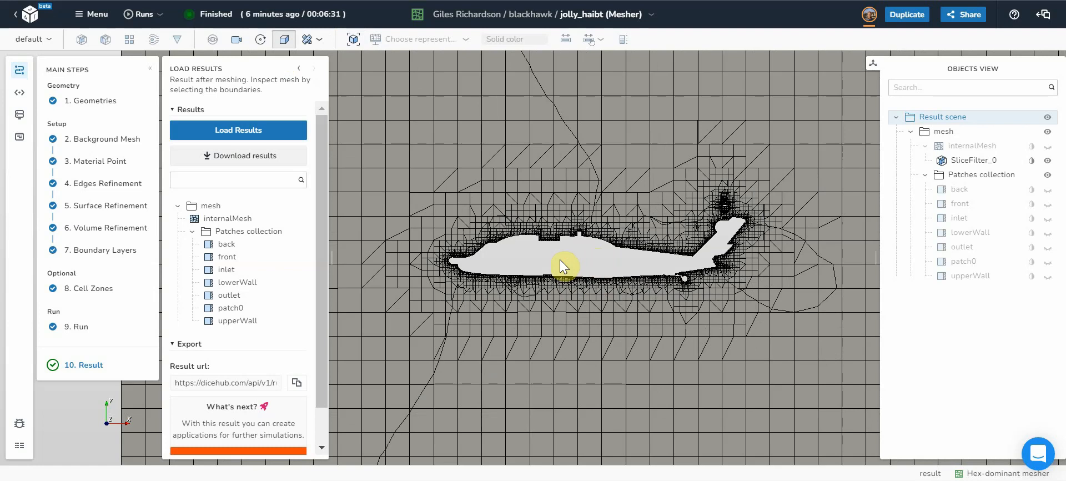
scroll(559, 259, "up", 1)
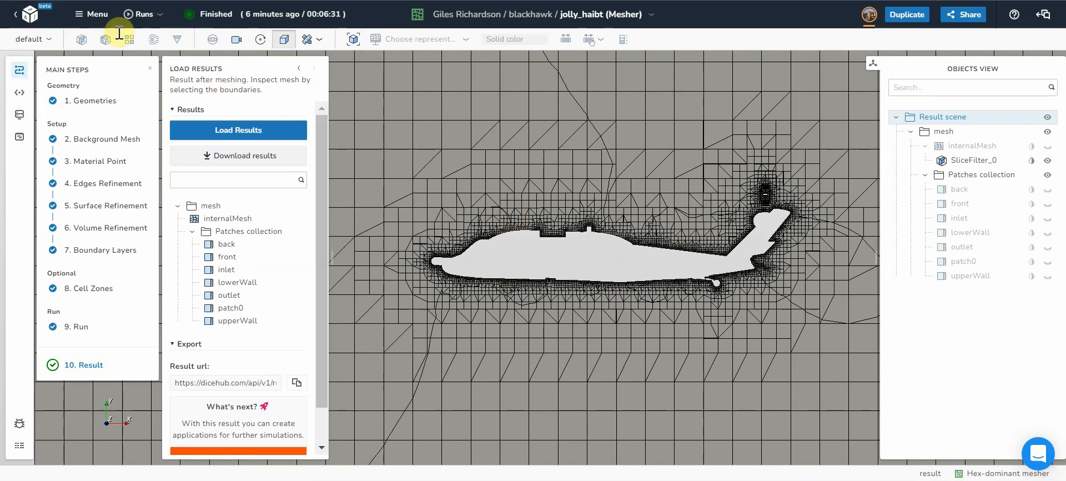
scroll(532, 239, "down", 5)
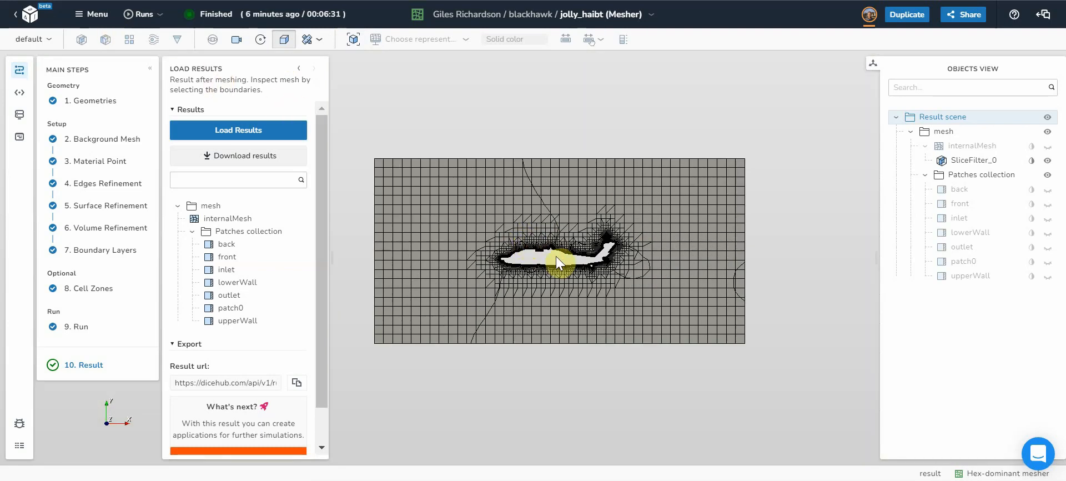
scroll(554, 256, "up", 1)
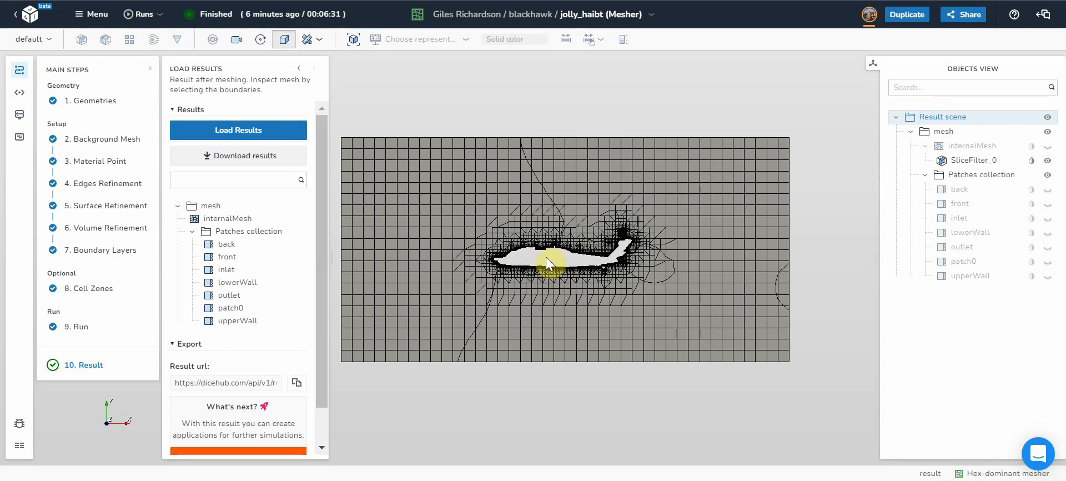
scroll(545, 257, "up", 1)
scroll(545, 258, "up", 1)
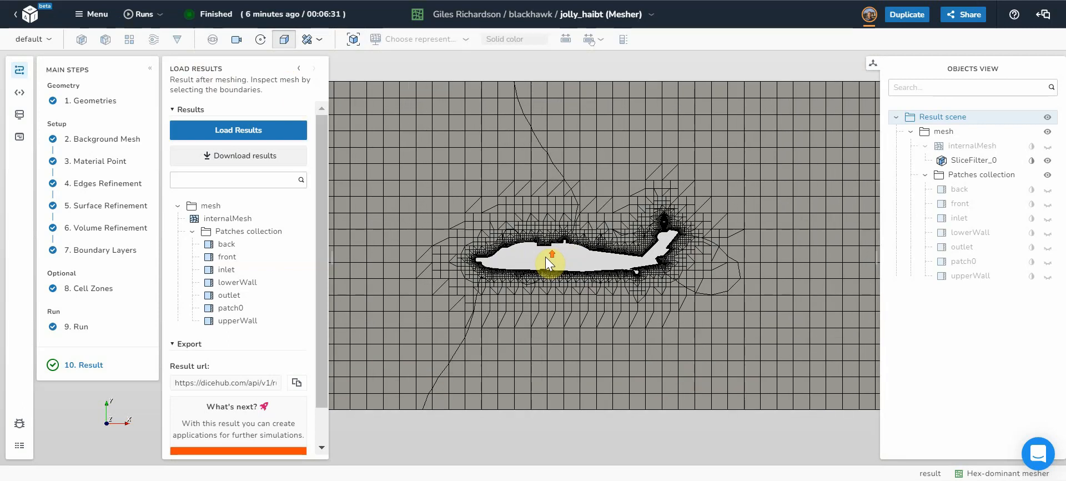
scroll(545, 257, "up", 1)
scroll(546, 256, "up", 1)
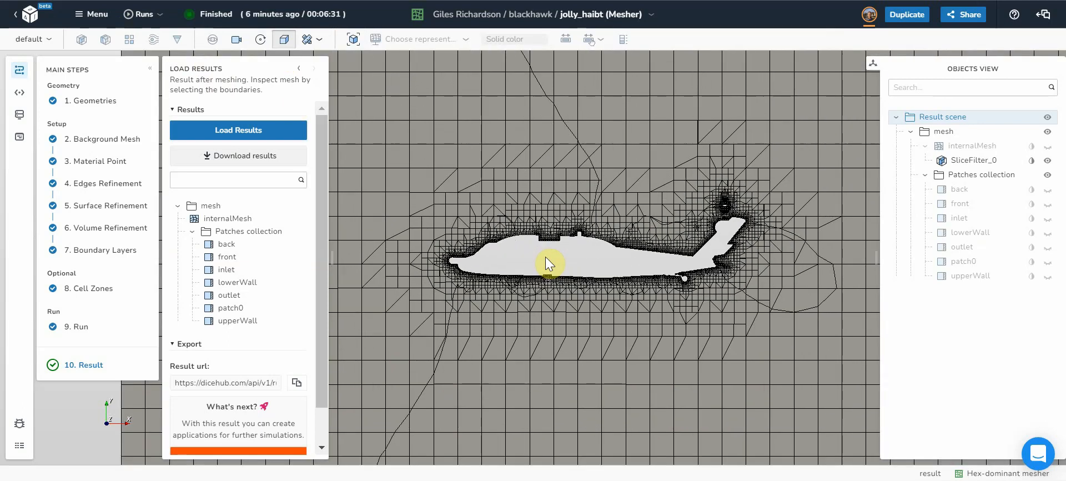
scroll(546, 255, "up", 1)
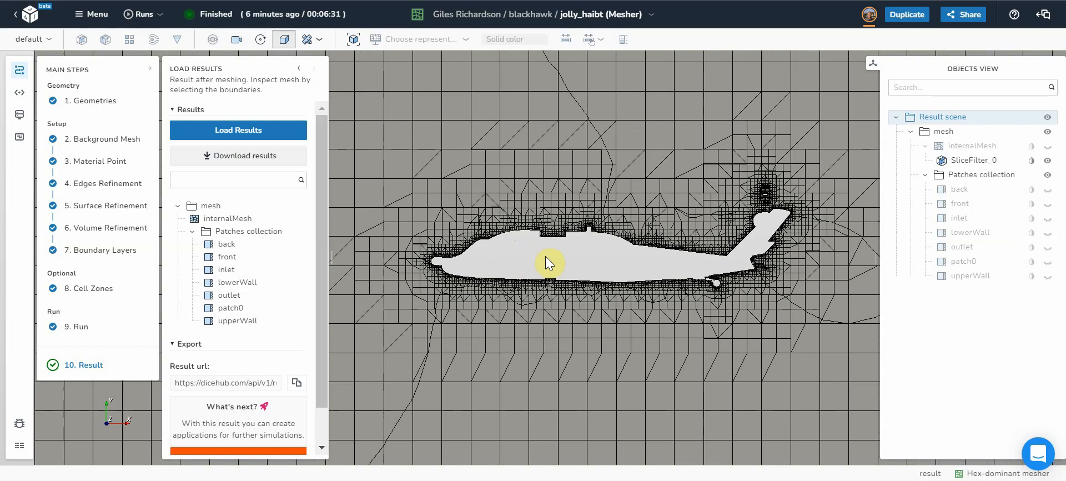
scroll(545, 255, "up", 1)
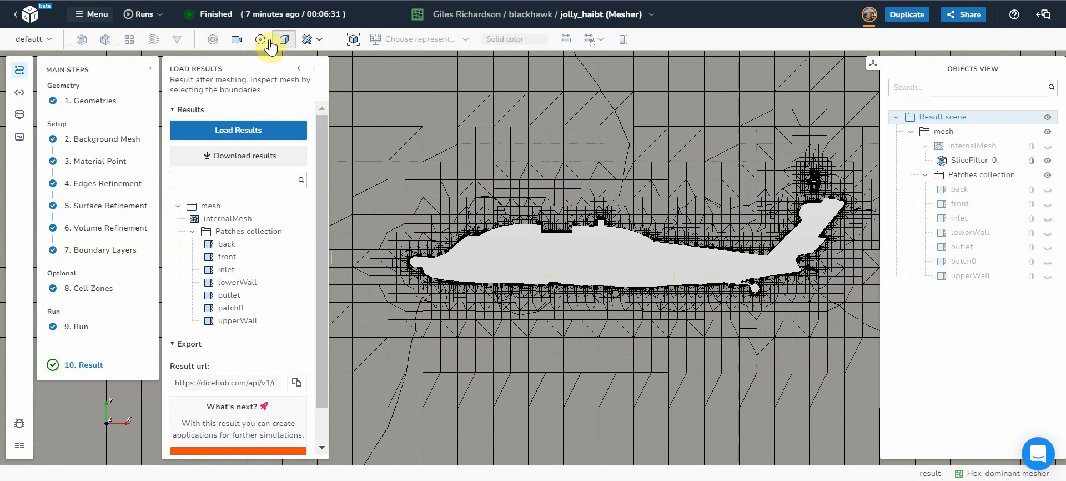
Leave the mesher and return to the blackhawk project's apps overview, down to the created mesher app
left_click(98, 15)
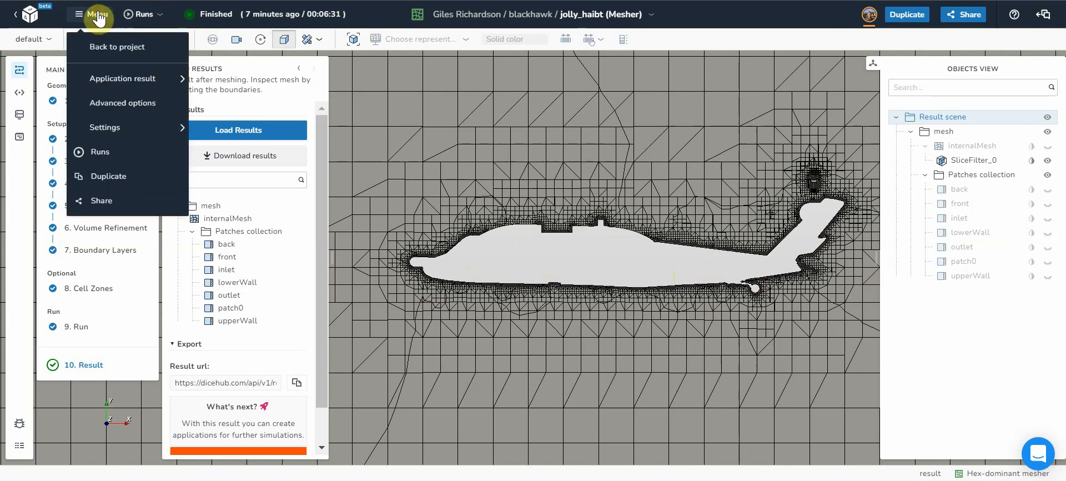
left_click(105, 47)
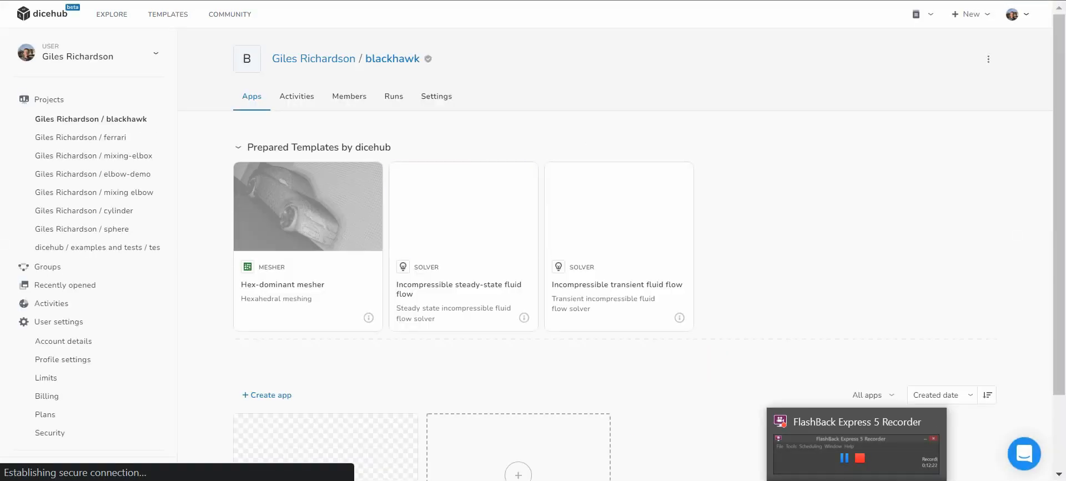
scroll(812, 314, "down", 3)
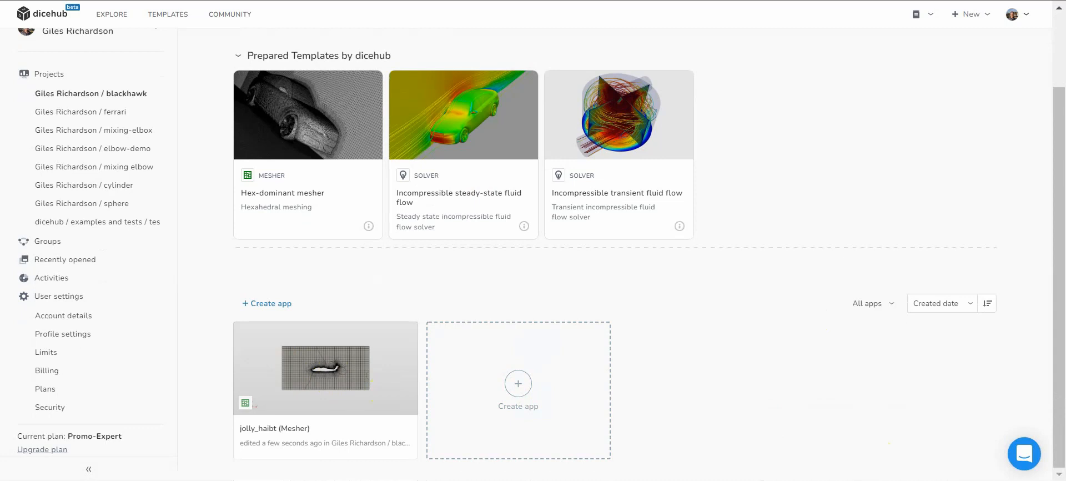
left_click(826, 433)
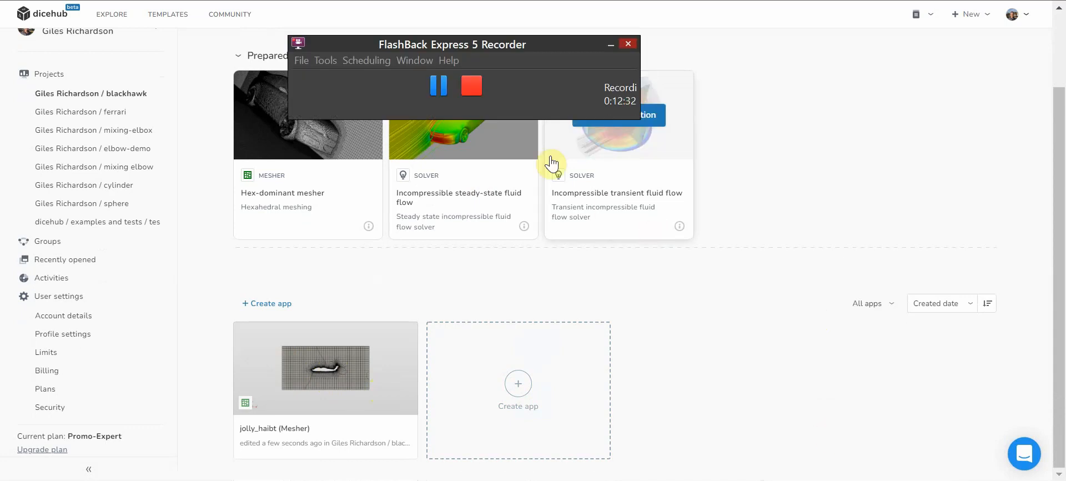